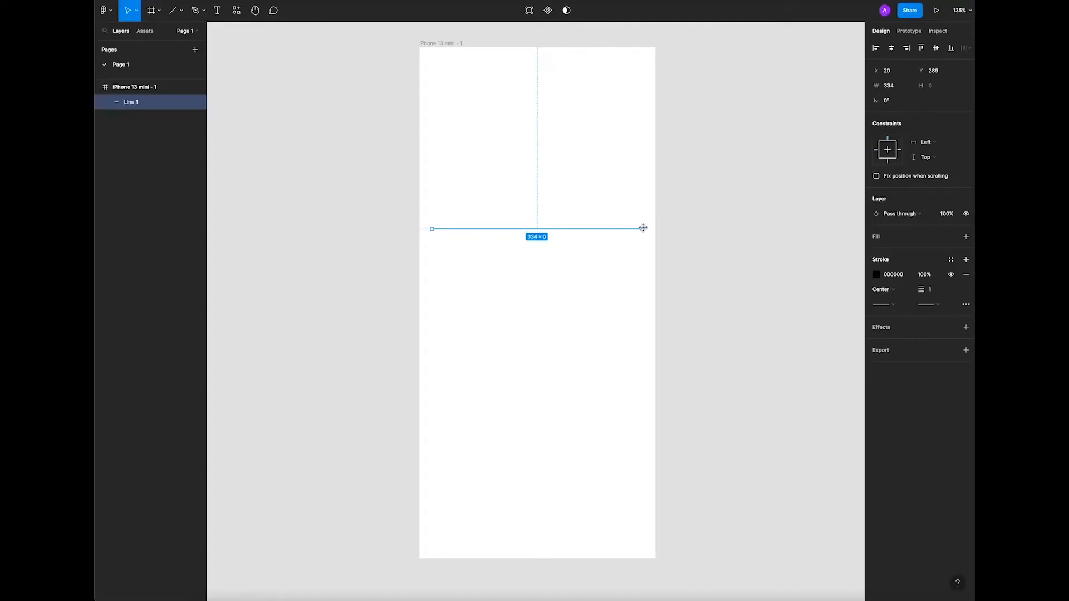
Set the horizontal line's stroke weight to 7 and give it Round end caps.
{"action": "left_click_drag", "start_coordinate": [558, 232], "coordinate": [556, 232]}
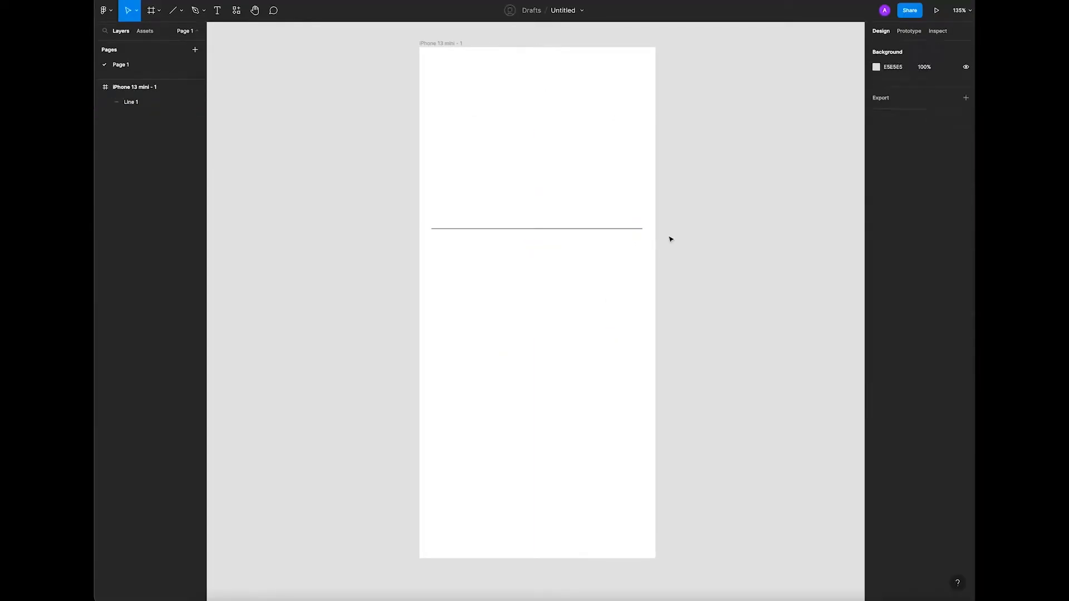
{"action": "left_click_drag", "start_coordinate": [922, 290], "coordinate": [938, 289]}
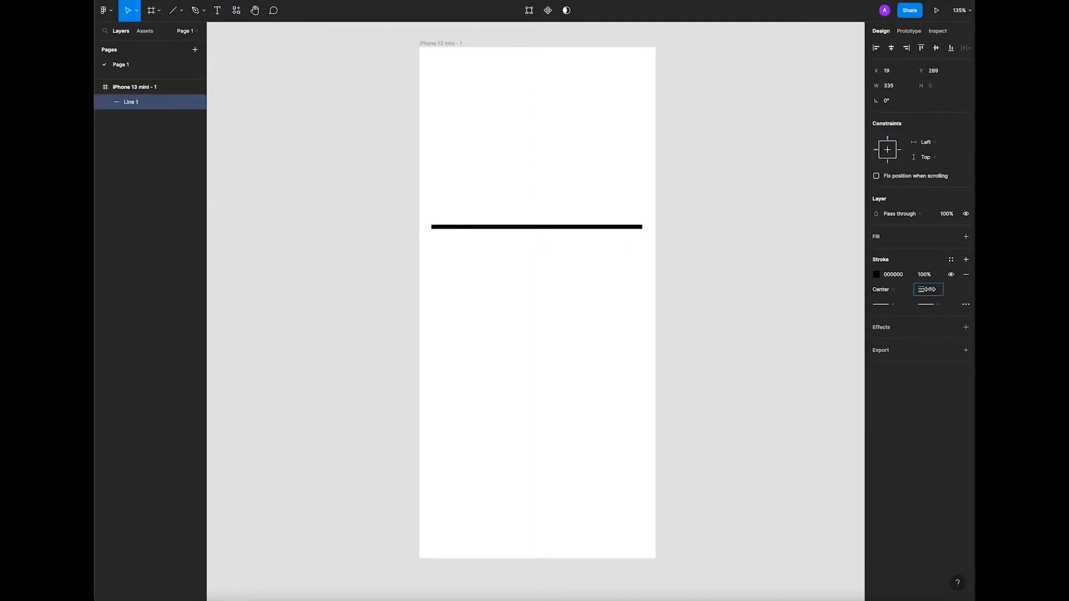
{"action": "left_click", "coordinate": [966, 304]}
{"action": "left_click", "coordinate": [927, 304]}
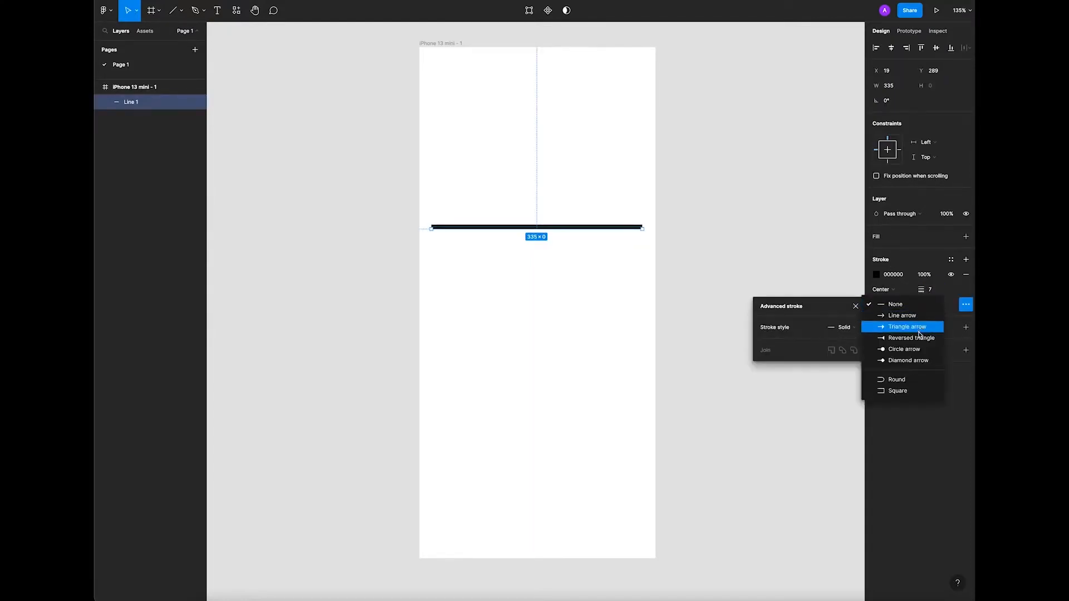
{"action": "left_click", "coordinate": [912, 379]}
{"action": "left_click", "coordinate": [523, 236]}
{"action": "left_click", "coordinate": [512, 229]}
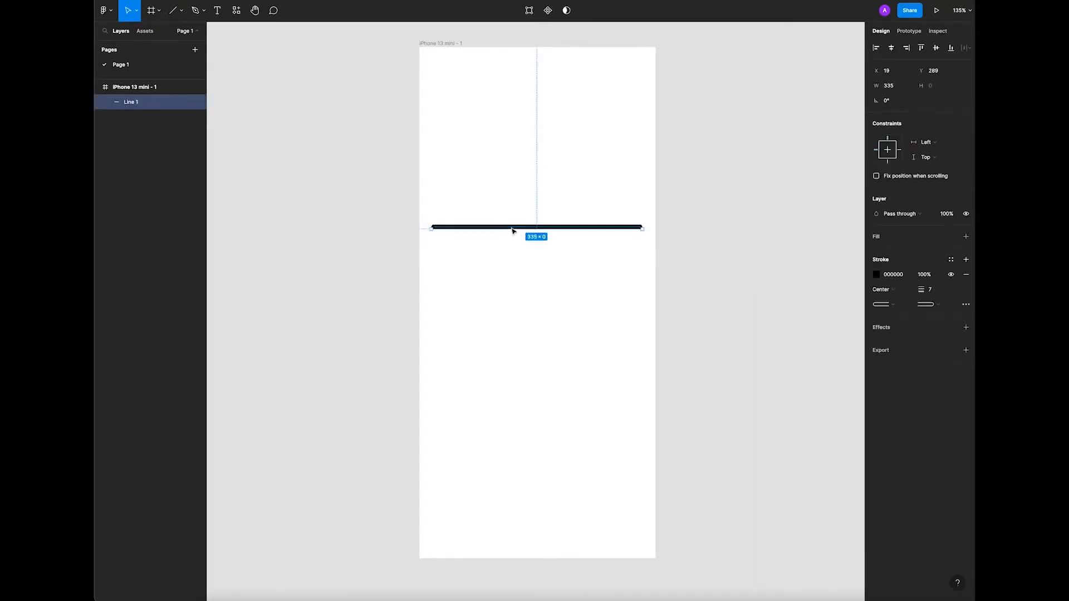
Change the line's stroke colour to light grey D6D6D6.
{"action": "left_click", "coordinate": [875, 274]}
{"action": "type", "text": "C0C0C0"}
{"action": "key", "text": "Return"}
{"action": "left_click_drag", "start_coordinate": [723, 316], "coordinate": [720, 310]}
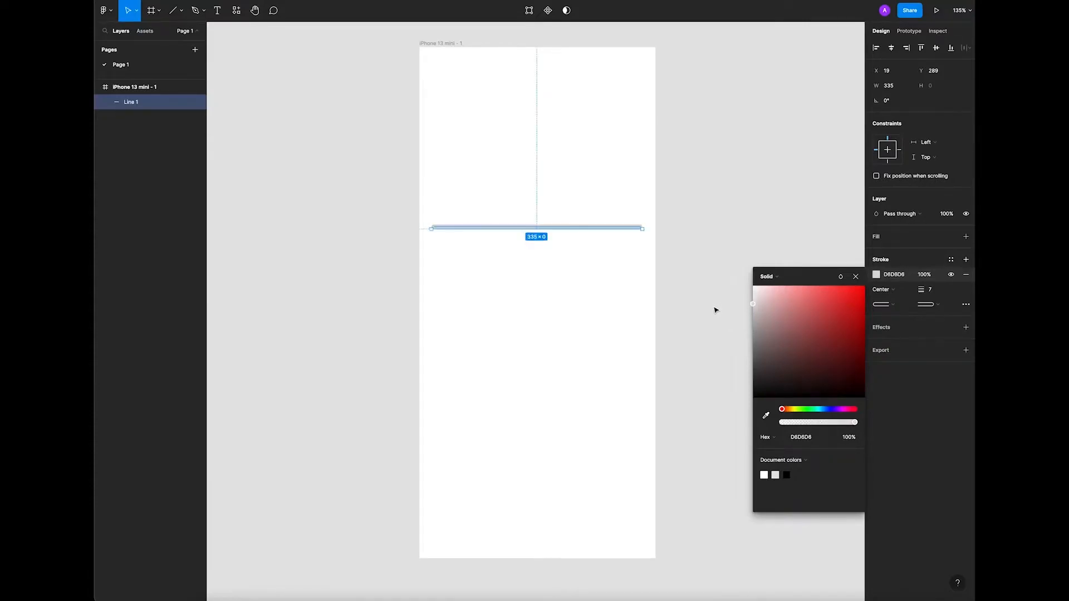
{"action": "left_click", "coordinate": [716, 308]}
Draw a 24 × 24 circle with the Ellipse tool above the grey line.
{"action": "left_click", "coordinate": [181, 10]}
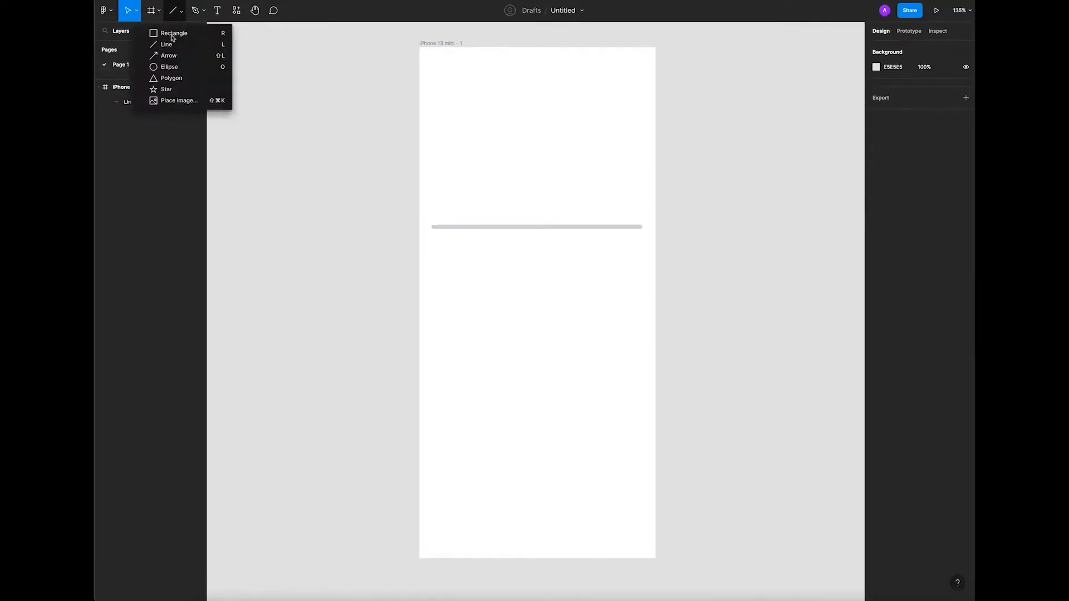
{"action": "left_click", "coordinate": [169, 66]}
{"action": "left_click_drag", "start_coordinate": [503, 173], "coordinate": [514, 189]}
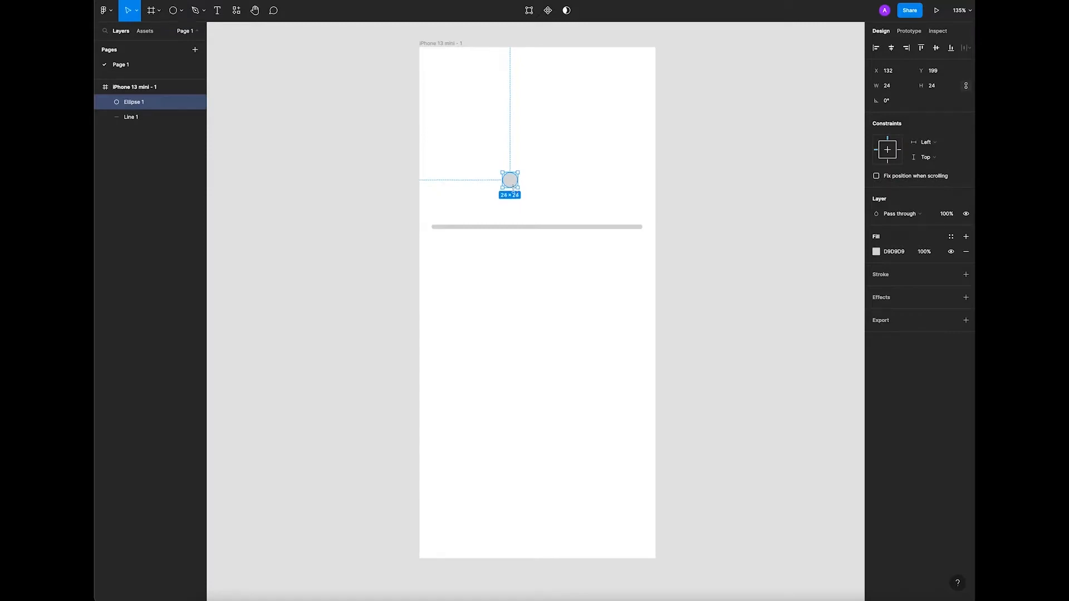
{"action": "key", "text": "Escape"}
Duplicate the circle in place, enlarge the copy from its centre to 30 × 30 and send it behind all other layers.
{"action": "scroll", "coordinate": [508, 176], "scroll_direction": "up", "scroll_amount": 5}
{"action": "scroll", "coordinate": [507, 176], "scroll_direction": "down", "scroll_amount": 1}
{"action": "left_click", "coordinate": [511, 182]}
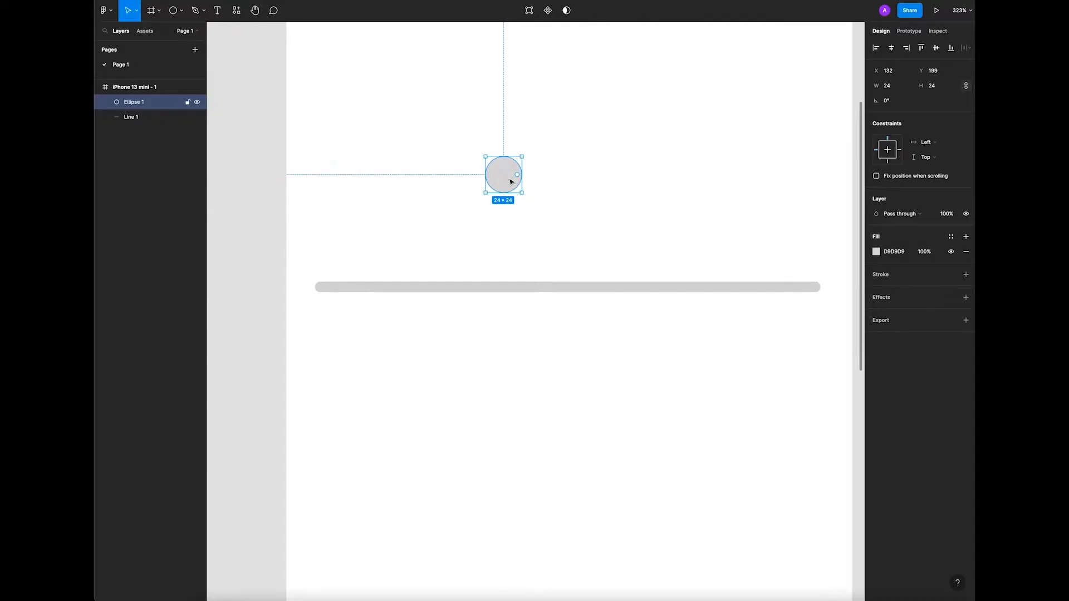
{"action": "key", "text": "ctrl+c"}
{"action": "key", "text": "ctrl+v"}
{"action": "left_click_drag", "start_coordinate": [522, 156], "coordinate": [527, 152]}
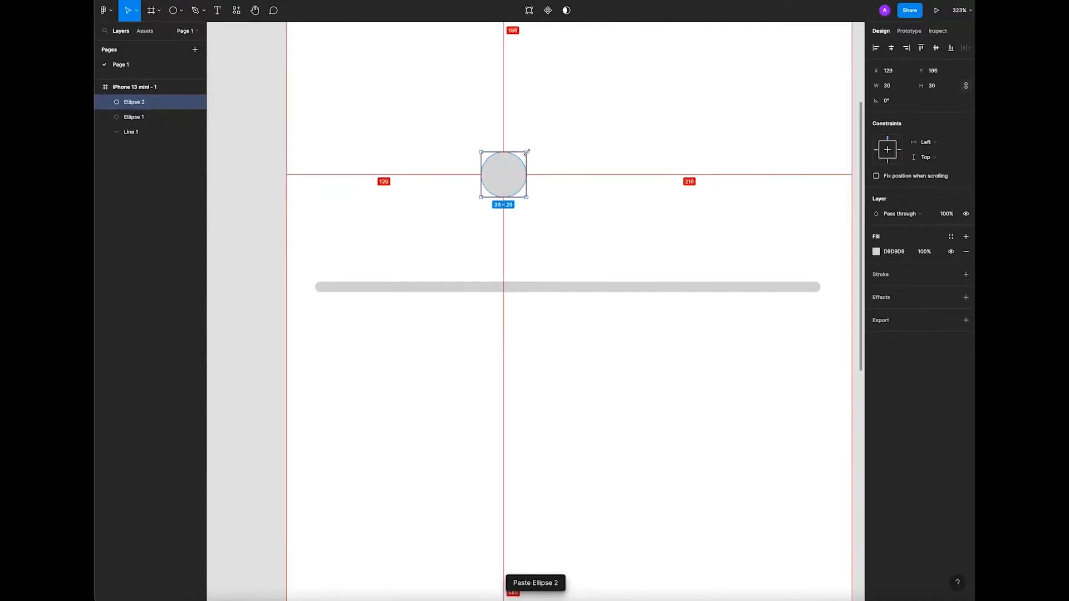
{"action": "key", "text": "ctrl+shift+bracketleft"}
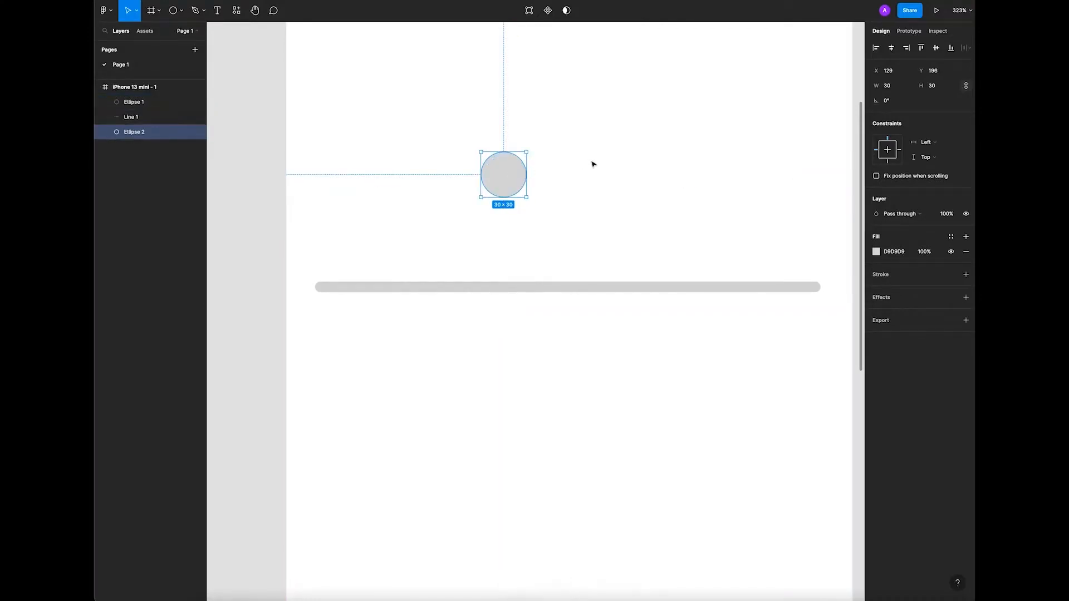
{"action": "left_click", "coordinate": [591, 162]}
Fill the smaller inner circle with white, FFFFFF.
{"action": "left_click", "coordinate": [515, 170]}
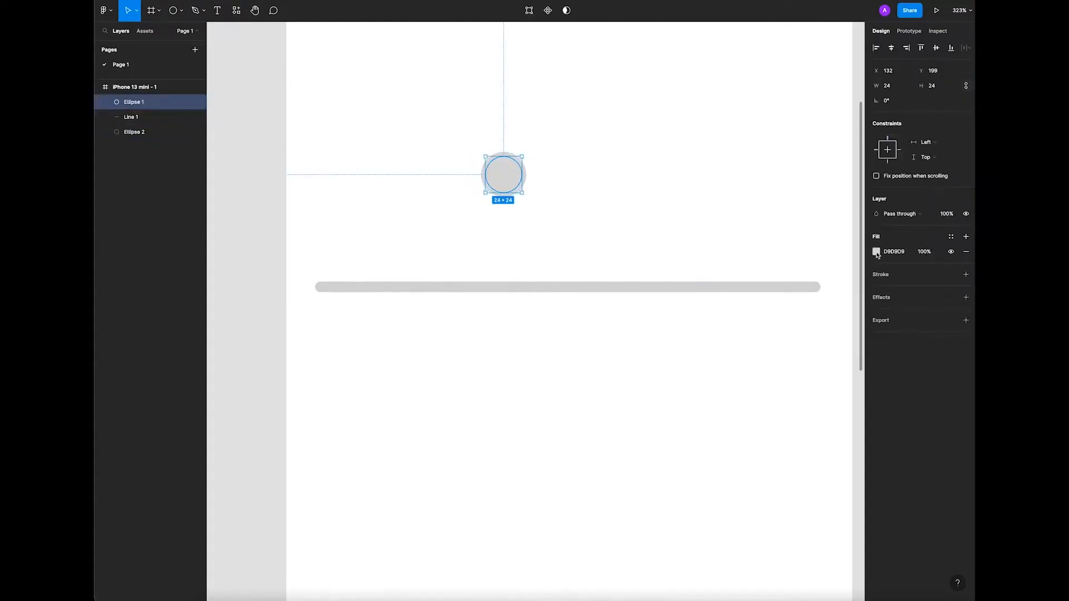
{"action": "left_click", "coordinate": [876, 254]}
{"action": "left_click_drag", "start_coordinate": [785, 275], "coordinate": [706, 241]}
{"action": "left_click", "coordinate": [855, 254]}
{"action": "left_click", "coordinate": [639, 194]}
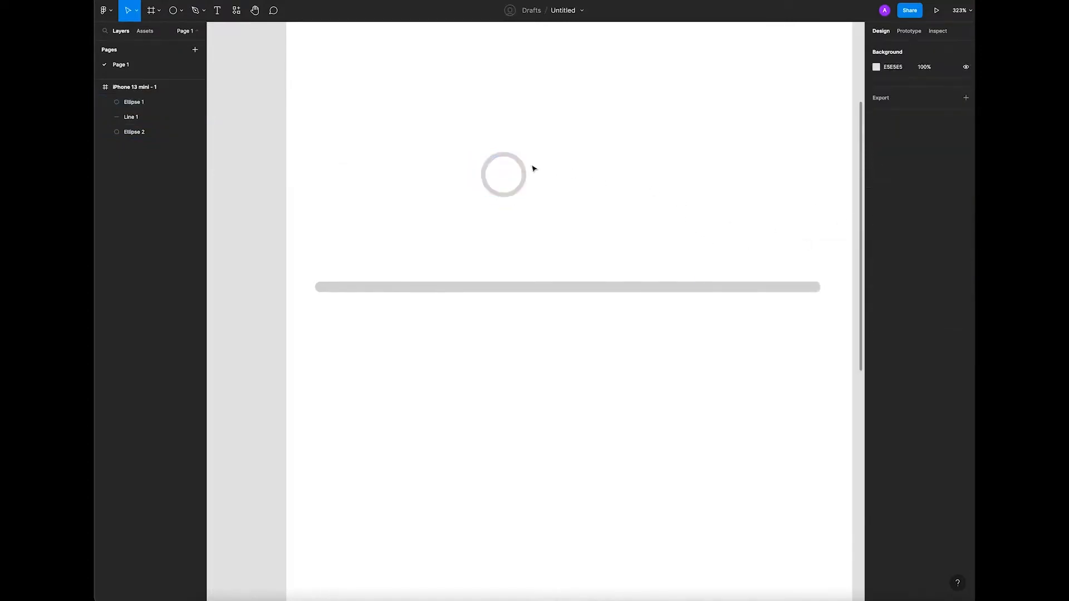
Try a thin black inside stroke at 20% opacity on the outer circle and remove it again.
{"action": "left_click", "coordinate": [525, 172]}
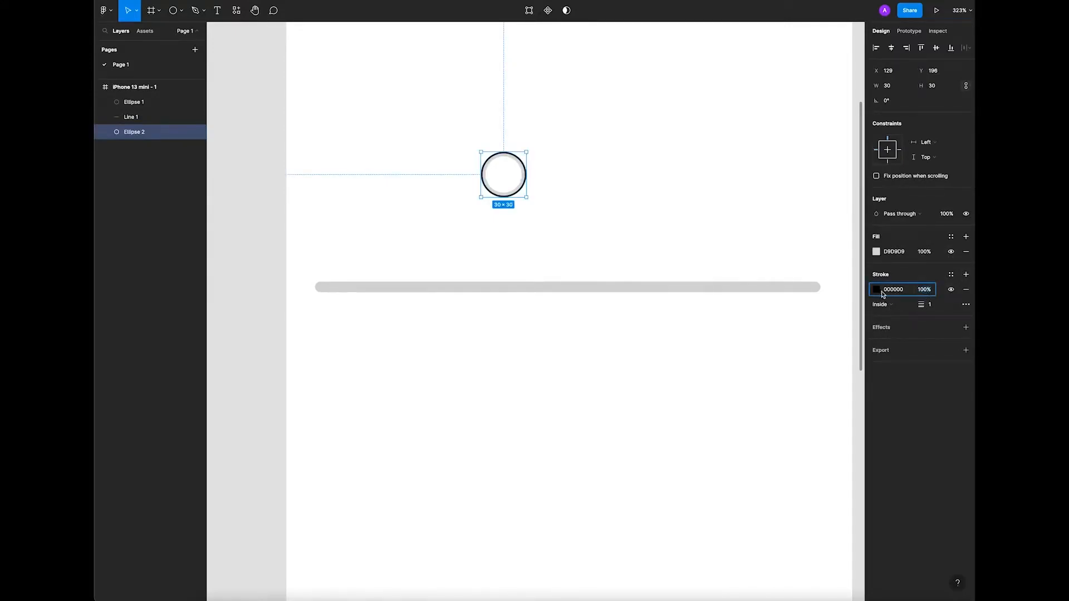
{"action": "left_click", "coordinate": [924, 290]}
{"action": "type", "text": "30"}
{"action": "key", "text": "Return"}
{"action": "left_click", "coordinate": [556, 210]}
{"action": "left_click", "coordinate": [514, 170]}
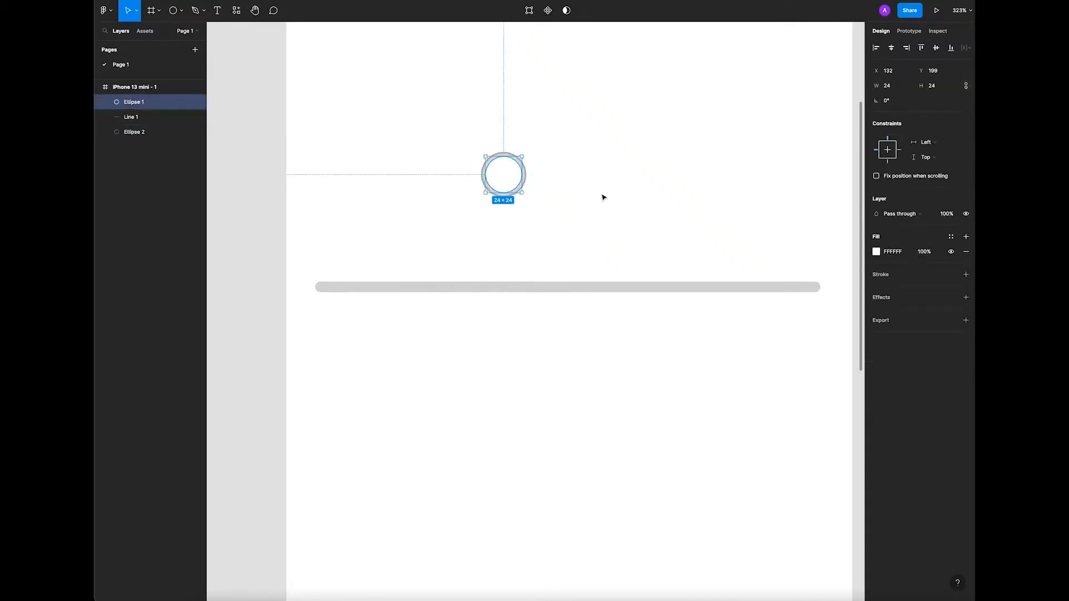
{"action": "left_click", "coordinate": [558, 184]}
{"action": "left_click", "coordinate": [525, 174]}
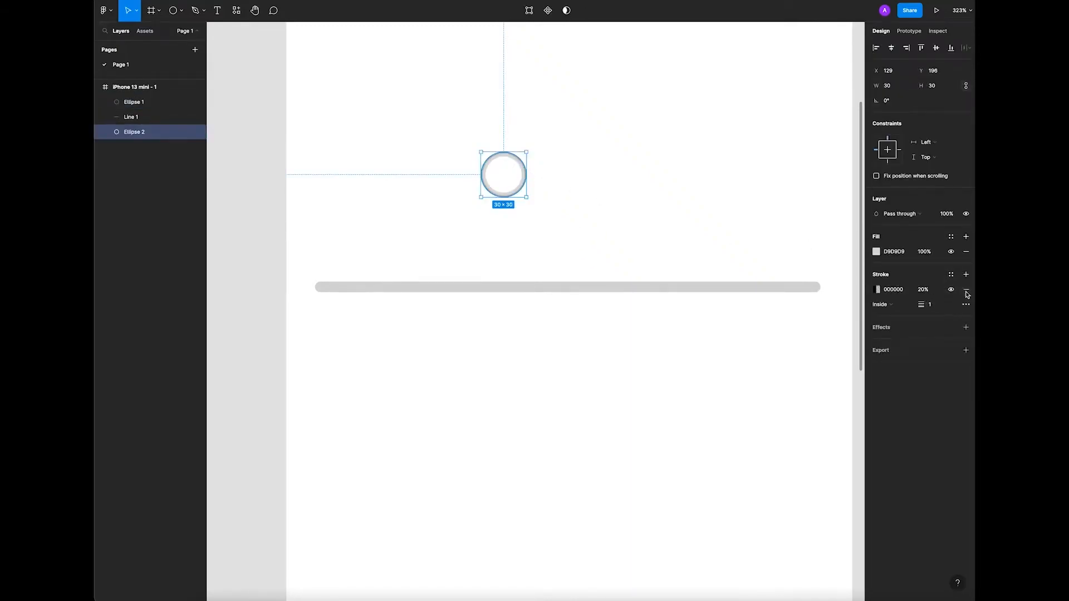
{"action": "left_click", "coordinate": [714, 207]}
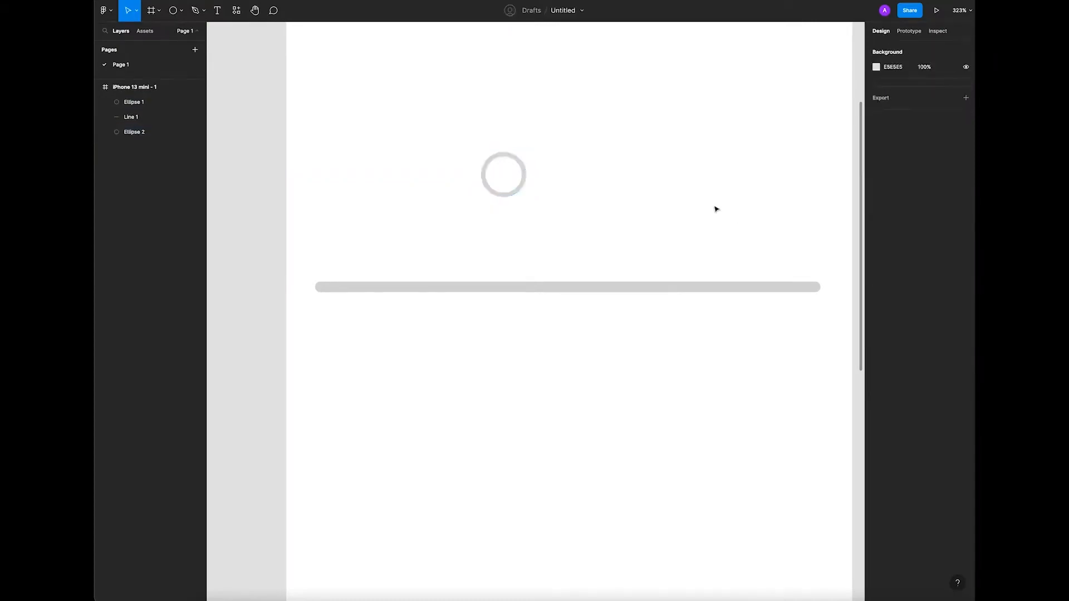
Change the outer circle's fill to white, FFFFFF.
{"action": "left_click", "coordinate": [525, 170]}
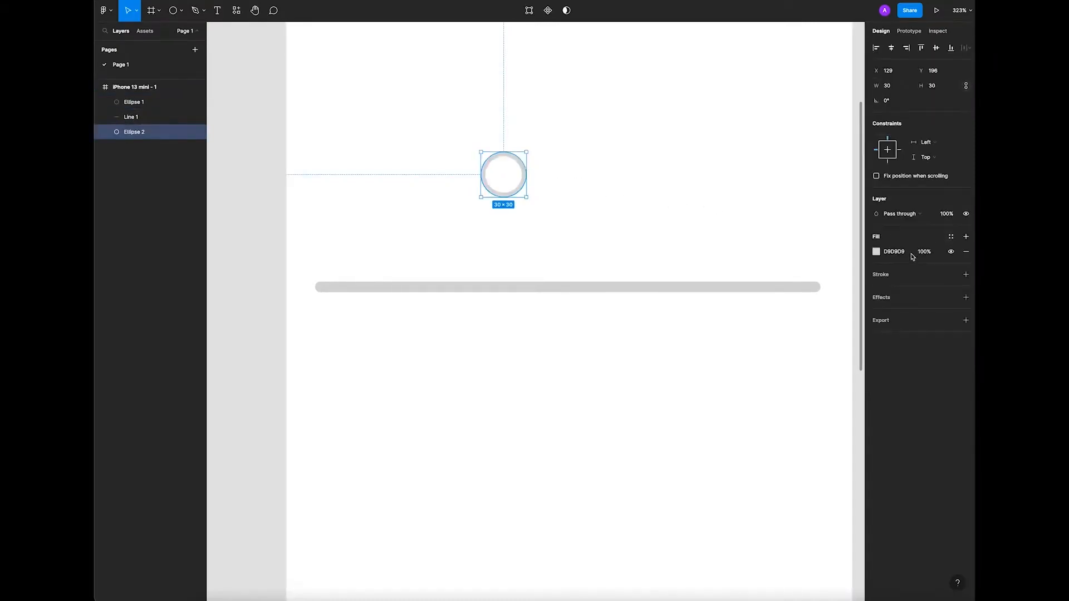
{"action": "left_click", "coordinate": [876, 252]}
{"action": "left_click", "coordinate": [611, 212]}
Change the inner circle's fill to dark green 135E50.
{"action": "left_click", "coordinate": [503, 174]}
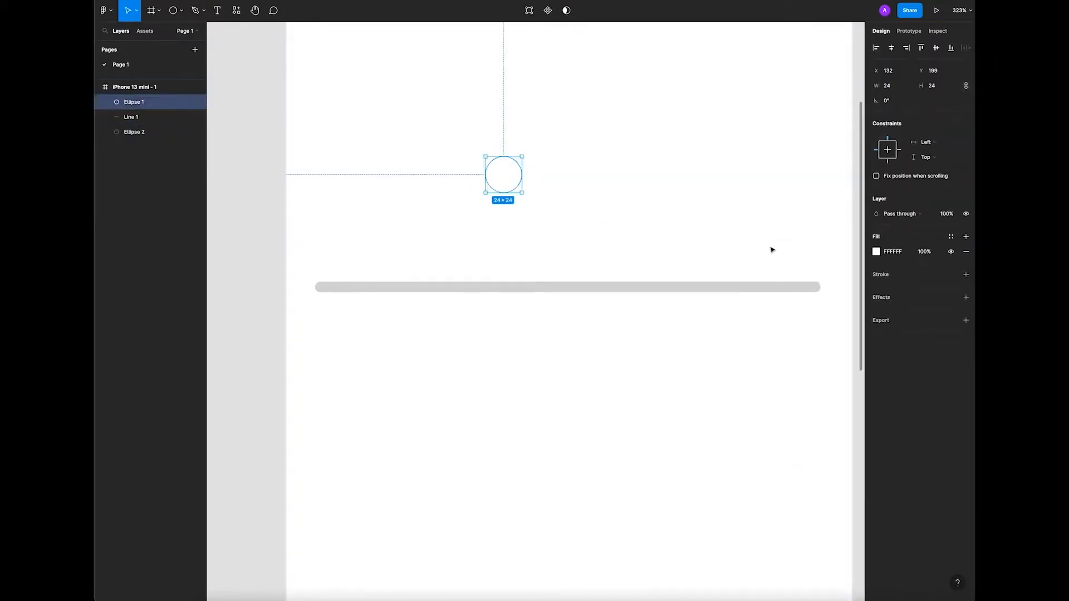
{"action": "left_click", "coordinate": [878, 252]}
{"action": "type", "text": "ECECEC"}
{"action": "key", "text": "Return"}
{"action": "left_click_drag", "start_coordinate": [735, 280], "coordinate": [832, 316]}
{"action": "left_click_drag", "start_coordinate": [783, 387], "coordinate": [823, 387]}
{"action": "left_click_drag", "start_coordinate": [829, 312], "coordinate": [841, 333]}
{"action": "left_click_drag", "start_coordinate": [826, 388], "coordinate": [818, 387]}
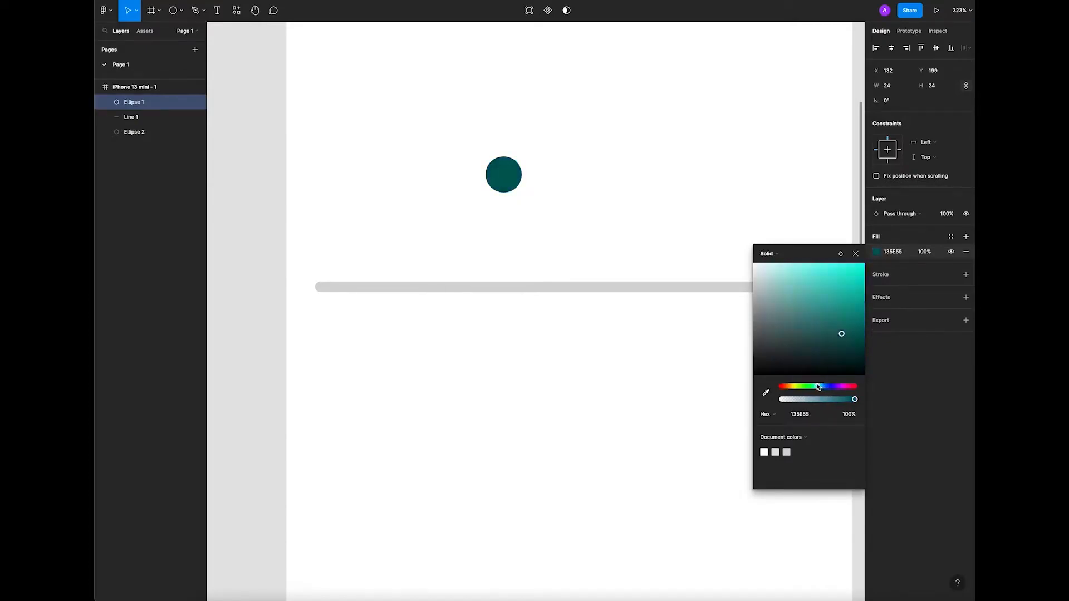
{"action": "left_click", "coordinate": [856, 252]}
{"action": "left_click", "coordinate": [680, 198]}
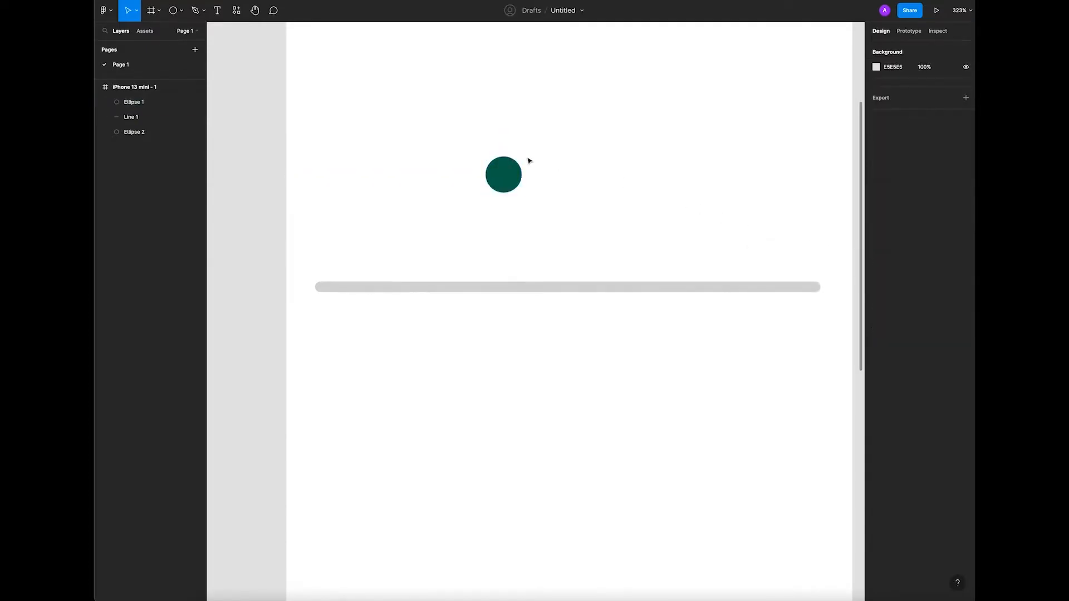
Add a drop shadow to the outer circle with a Y offset of 3 and 15% opacity.
{"action": "left_click", "coordinate": [513, 167]}
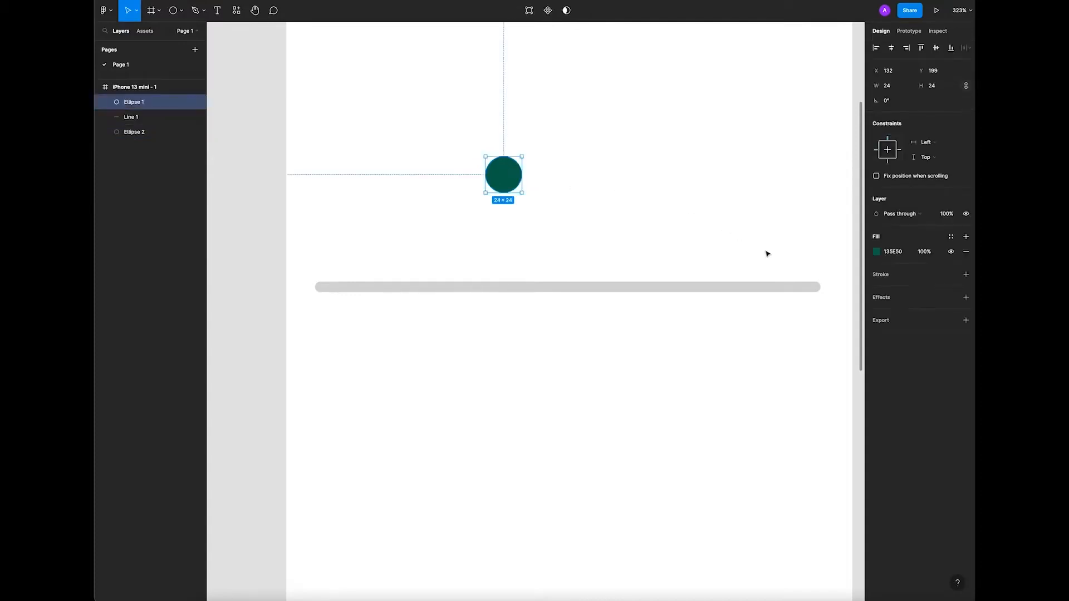
{"action": "left_click", "coordinate": [508, 154]}
{"action": "left_click", "coordinate": [966, 297]}
{"action": "left_click", "coordinate": [877, 312]}
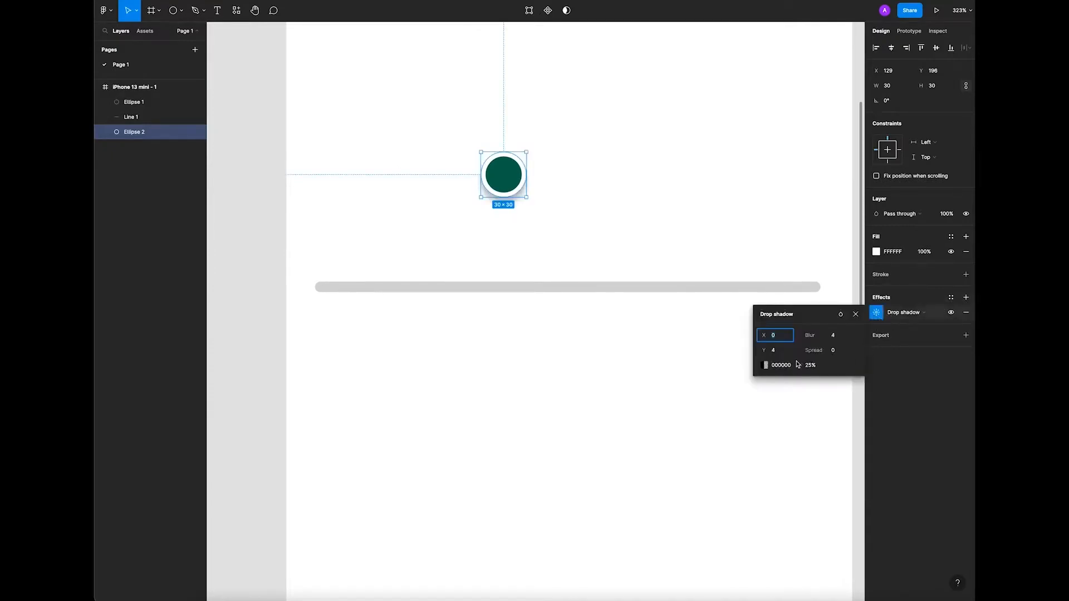
{"action": "left_click", "coordinate": [799, 366]}
{"action": "left_click", "coordinate": [780, 351]}
{"action": "type", "text": "3"}
{"action": "key", "text": "Return"}
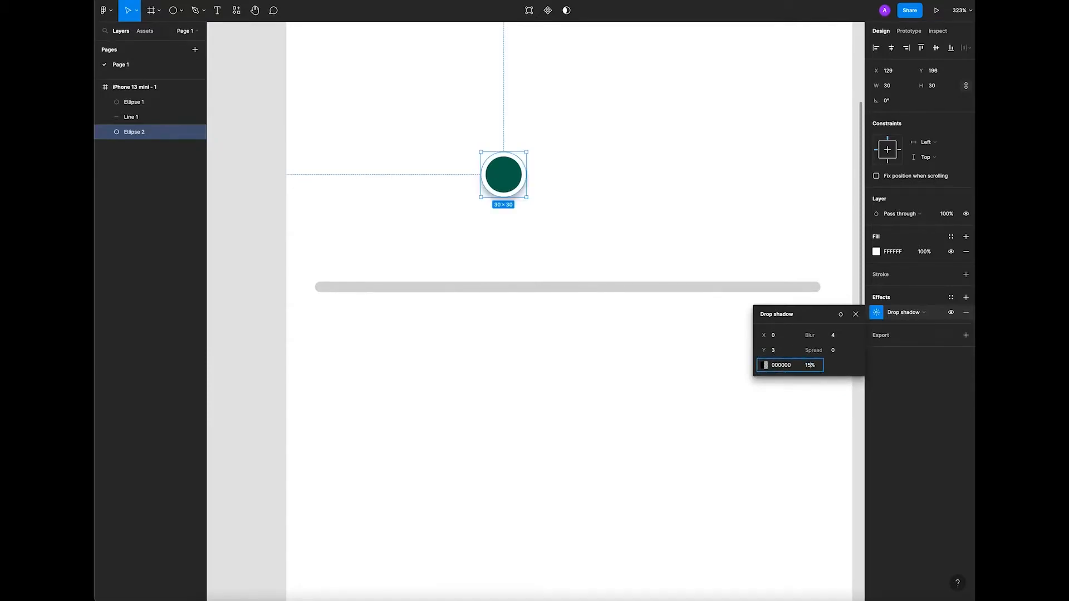
{"action": "left_click", "coordinate": [557, 227]}
Wrap both circles in a frame and place it as a knob on the grey line, near the line's left end.
{"action": "scroll", "coordinate": [556, 226], "scroll_direction": "down", "scroll_amount": 2}
{"action": "left_click_drag", "start_coordinate": [451, 146], "coordinate": [584, 227]}
{"action": "left_click_drag", "start_coordinate": [497, 187], "coordinate": [498, 313]}
{"action": "key", "text": "ctrl+alt+g"}
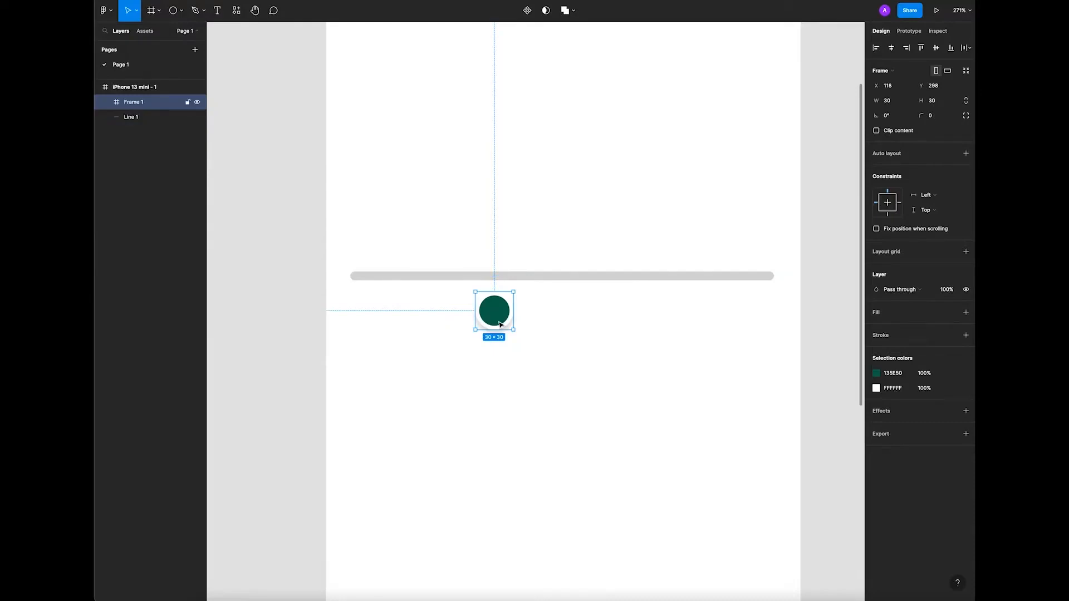
{"action": "left_click_drag", "start_coordinate": [499, 325], "coordinate": [428, 289]}
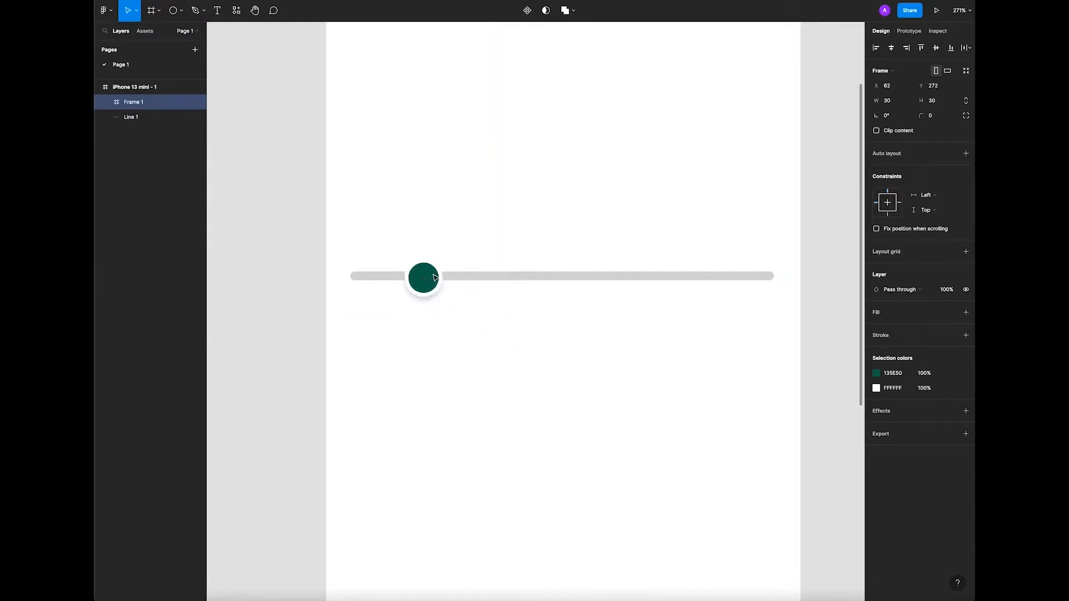
{"action": "left_click", "coordinate": [497, 281]}
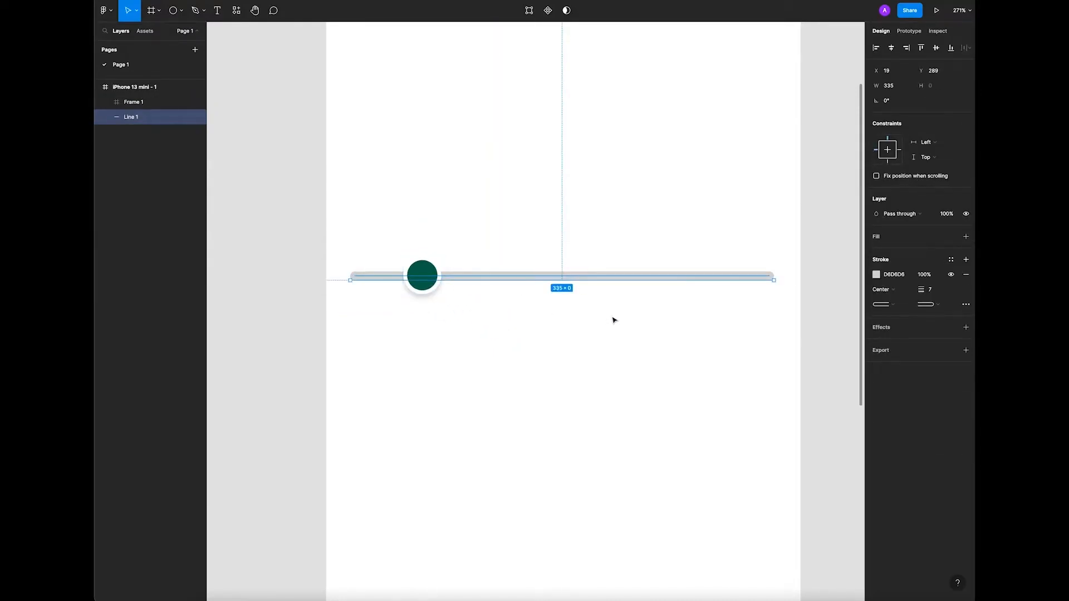
{"action": "left_click", "coordinate": [633, 301]}
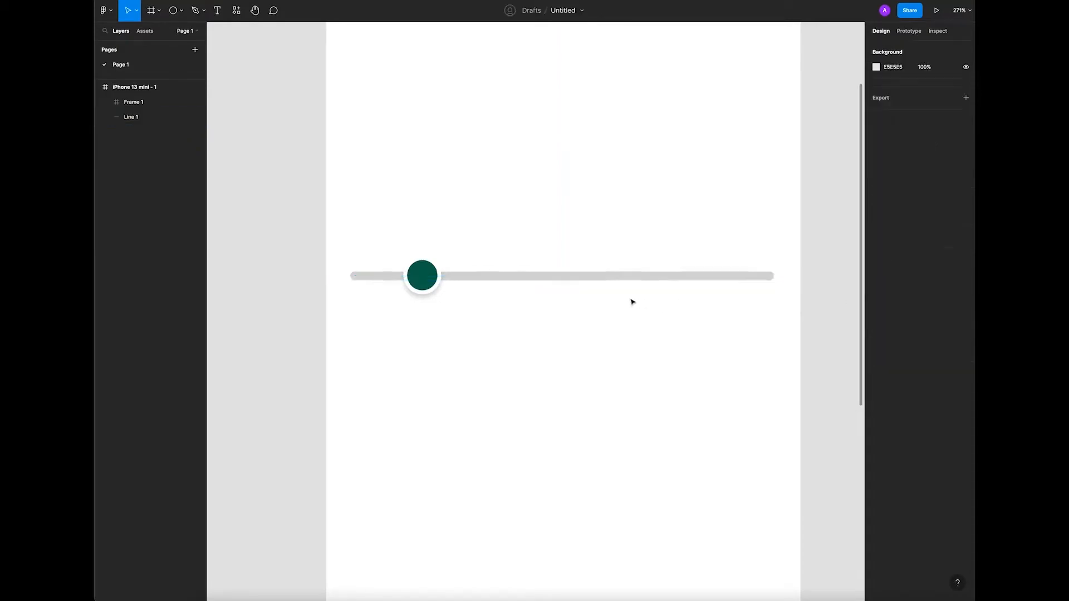
Apply the same drop shadow as the knob's outer circle to the grey line.
{"action": "left_click", "coordinate": [422, 275]}
{"action": "left_click", "coordinate": [439, 365]}
{"action": "left_click", "coordinate": [434, 290], "text": "super"}
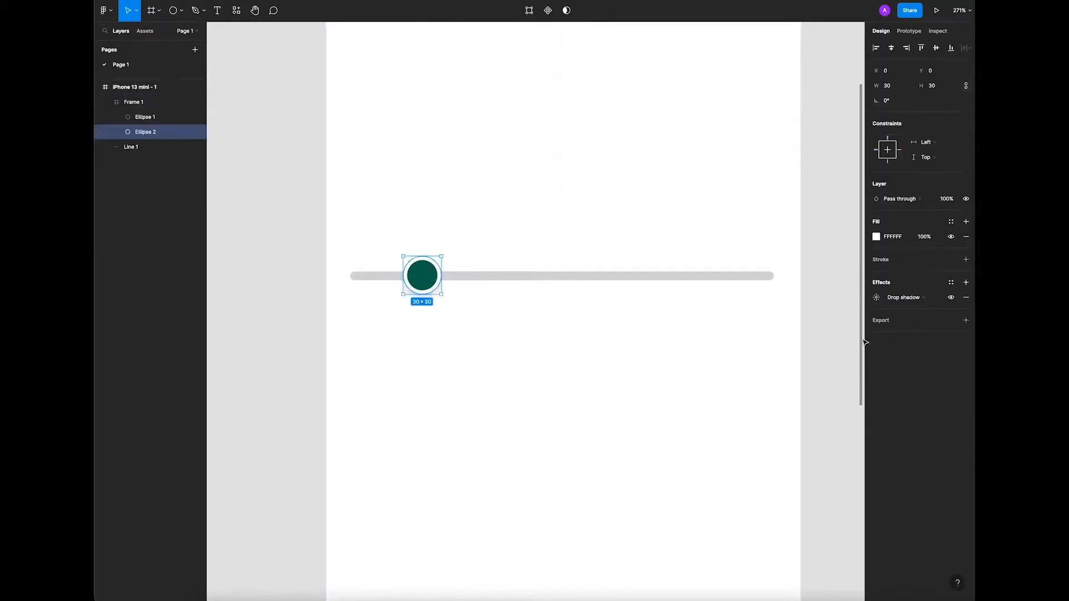
{"action": "left_click", "coordinate": [870, 297]}
{"action": "left_click", "coordinate": [720, 289]}
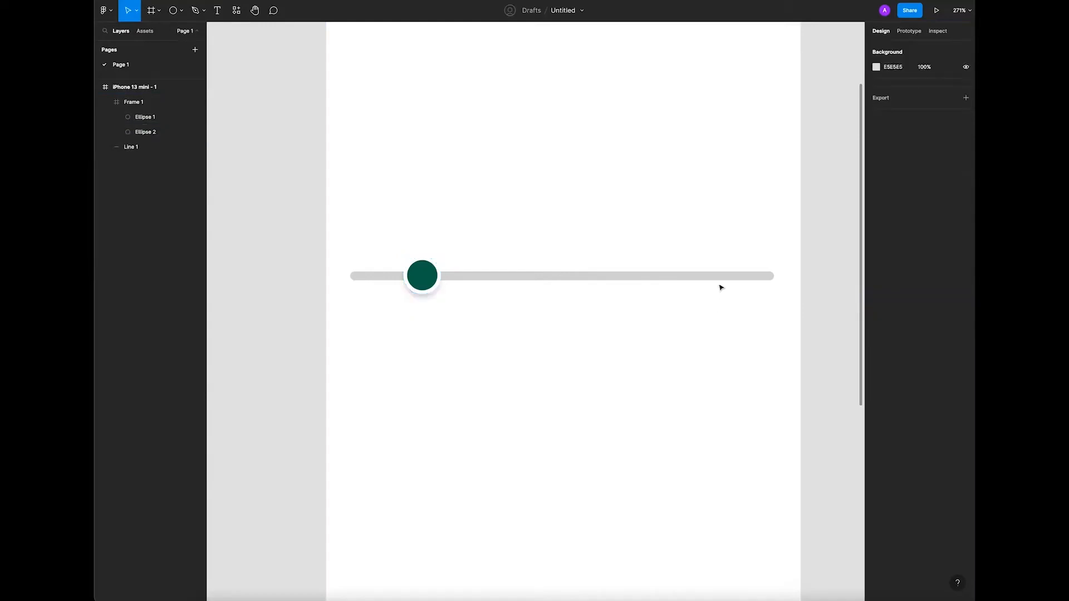
{"action": "left_click", "coordinate": [720, 278]}
{"action": "left_click", "coordinate": [966, 327]}
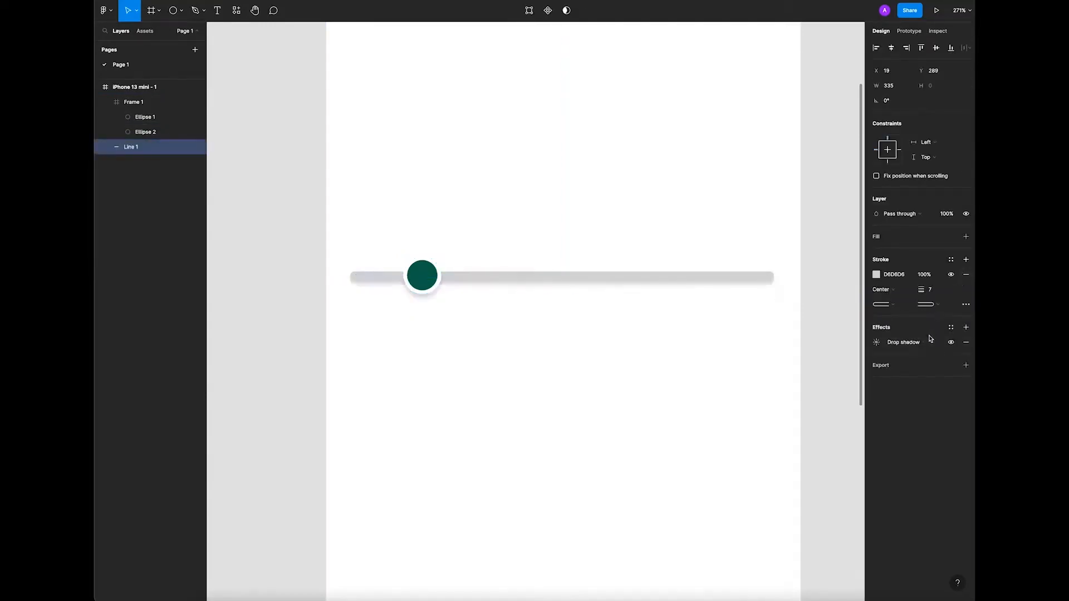
Set the grey line's drop shadow offset to X -1 and Y 0.
{"action": "left_click", "coordinate": [876, 342]}
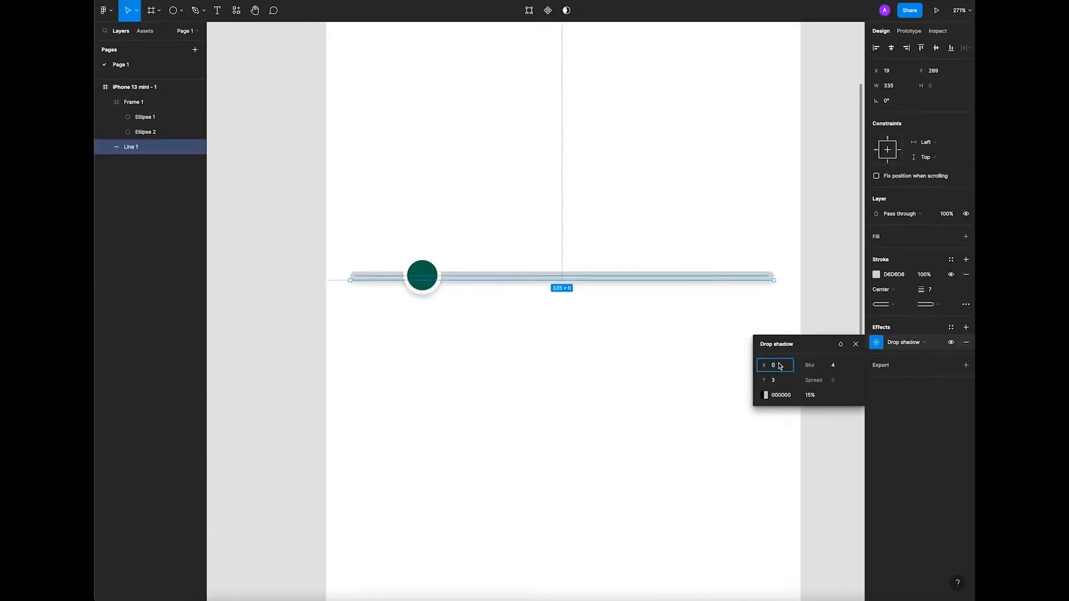
{"action": "type", "text": "-1"}
{"action": "key", "text": "Return"}
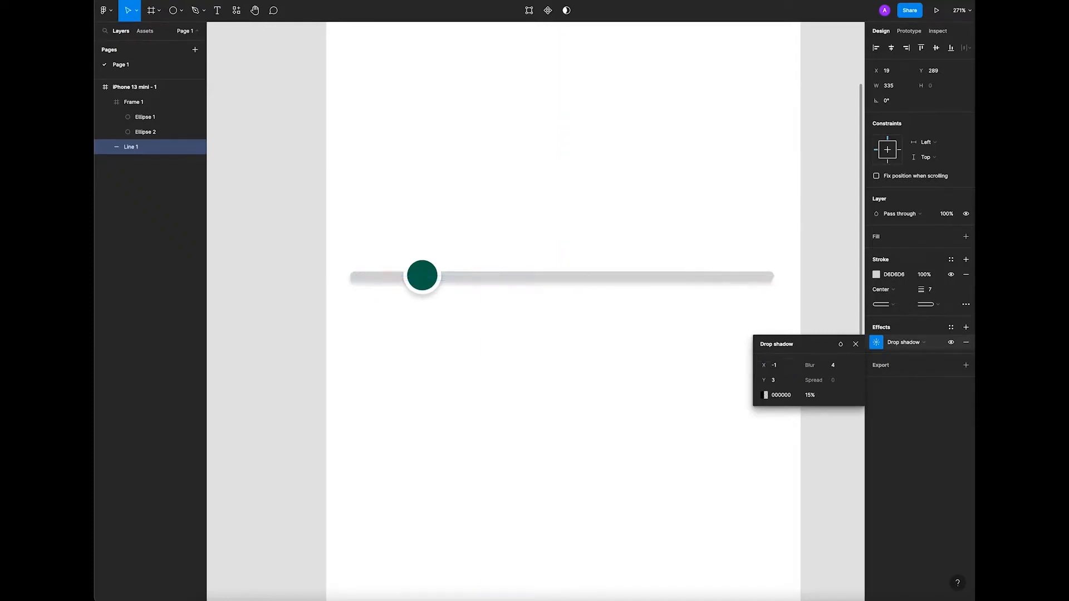
{"action": "left_click", "coordinate": [777, 383]}
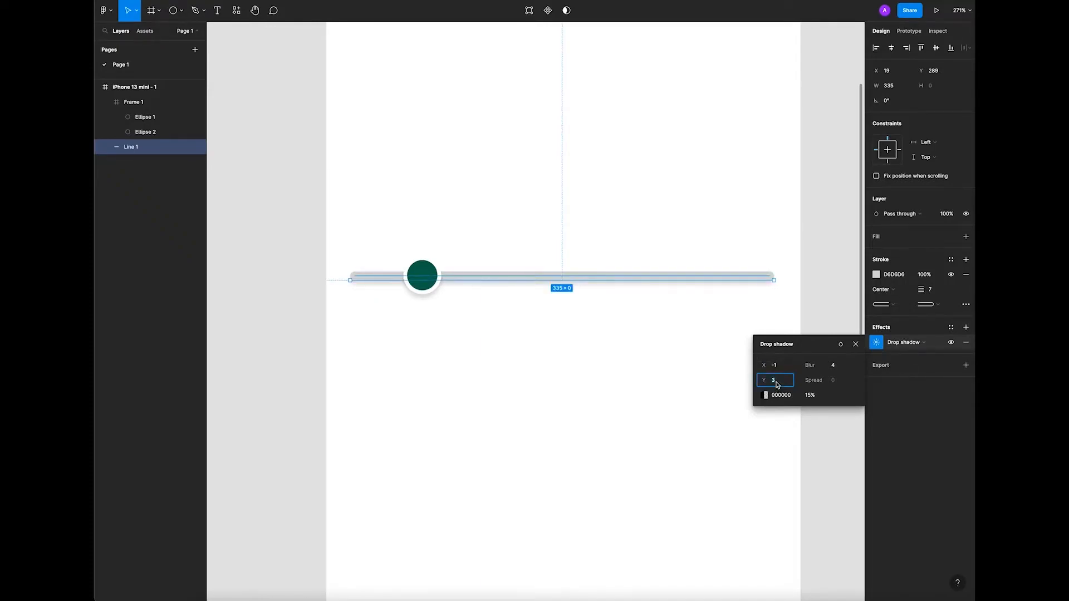
{"action": "type", "text": "0"}
{"action": "key", "text": "Return"}
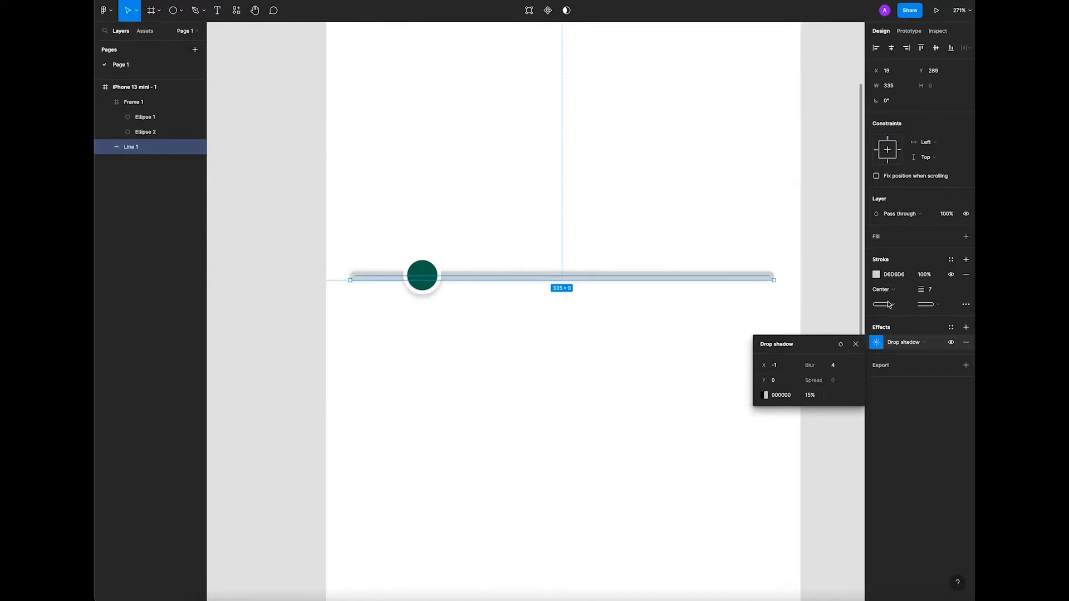
Try a drop shadow offset of X 0 and Y -1 on the grey line.
{"action": "left_click", "coordinate": [877, 275]}
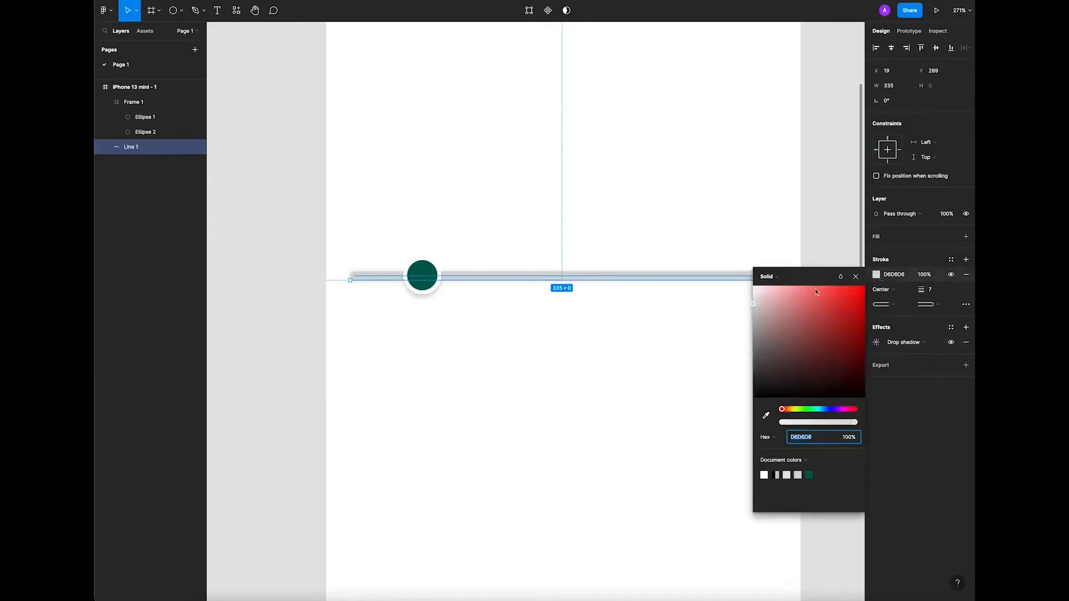
{"action": "left_click", "coordinate": [619, 342]}
{"action": "left_click", "coordinate": [518, 281]}
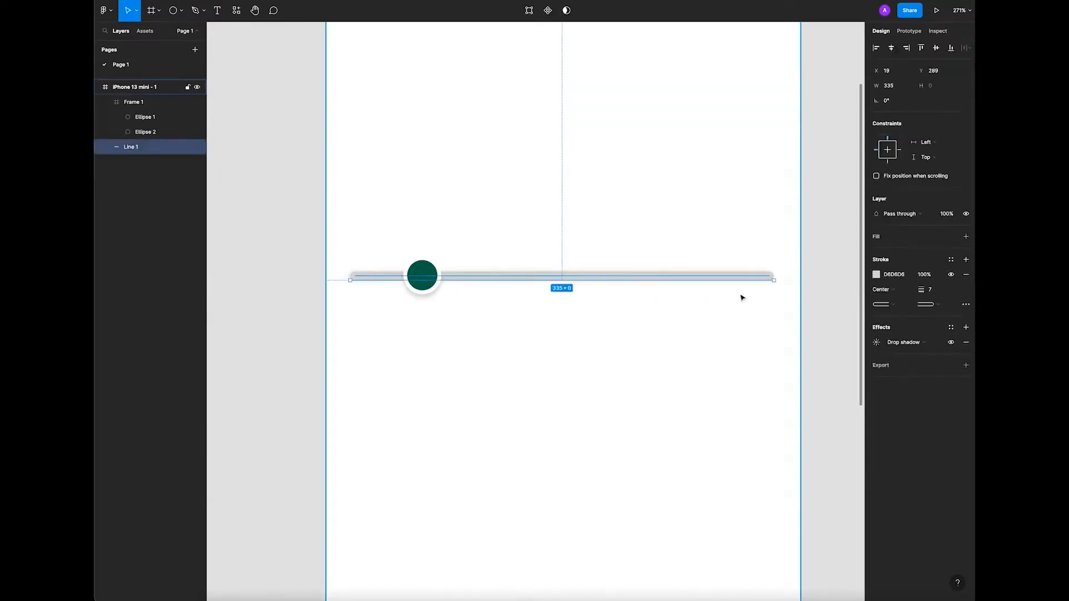
{"action": "left_click", "coordinate": [876, 342]}
{"action": "type", "text": "0"}
{"action": "left_click", "coordinate": [777, 381]}
{"action": "type", "text": "-1"}
{"action": "key", "text": "Return"}
{"action": "left_click", "coordinate": [560, 409]}
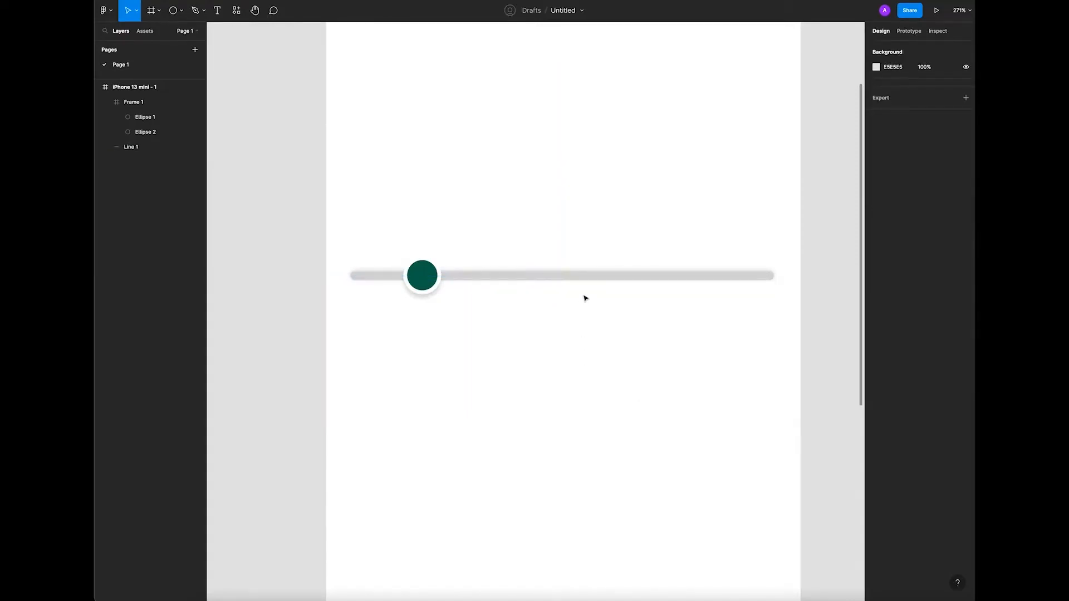
Return the grey line's drop shadow offset to X -1 and Y 0.
{"action": "left_click", "coordinate": [583, 275]}
{"action": "left_click", "coordinate": [877, 343]}
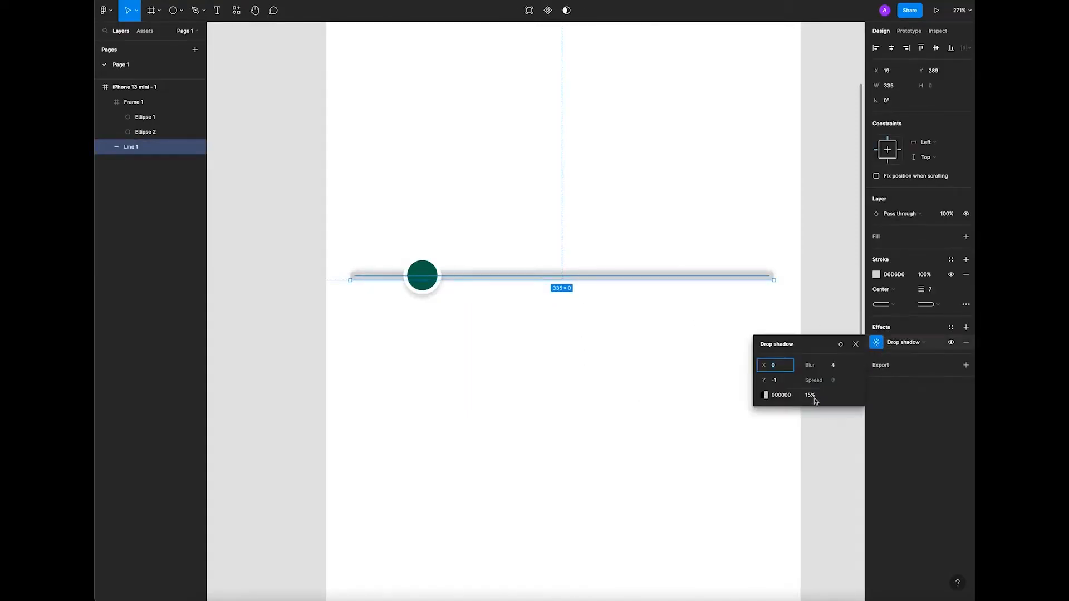
{"action": "left_click", "coordinate": [777, 383]}
{"action": "left_click", "coordinate": [772, 368]}
{"action": "type", "text": "-1"}
{"action": "key", "text": "Return"}
{"action": "left_click", "coordinate": [777, 380]}
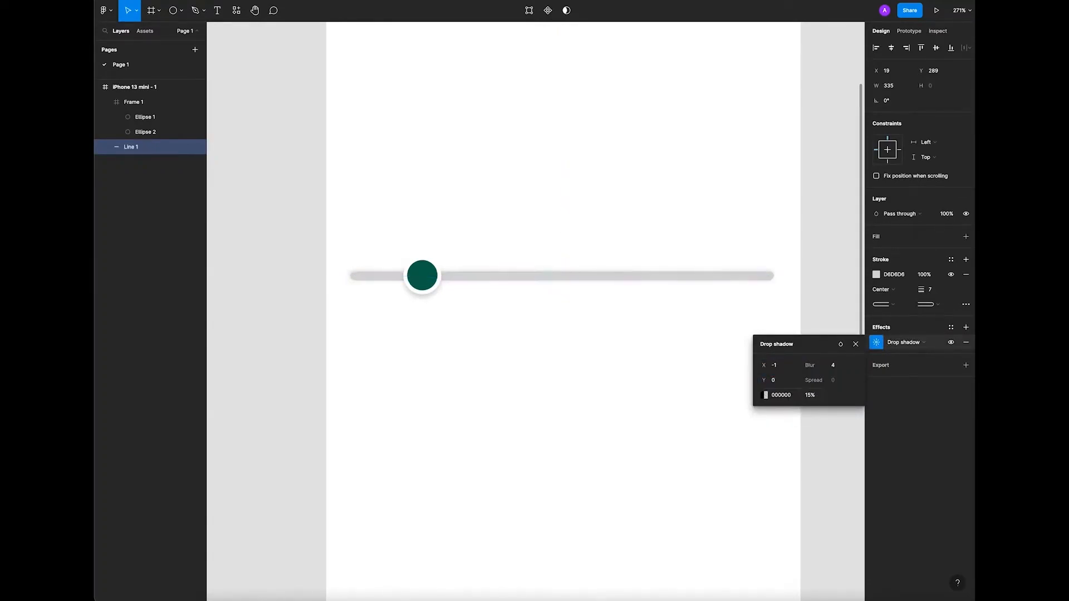
{"action": "left_click", "coordinate": [558, 385]}
Change the slider line's stroke colour to white, FFFFFF.
{"action": "left_click", "coordinate": [714, 276]}
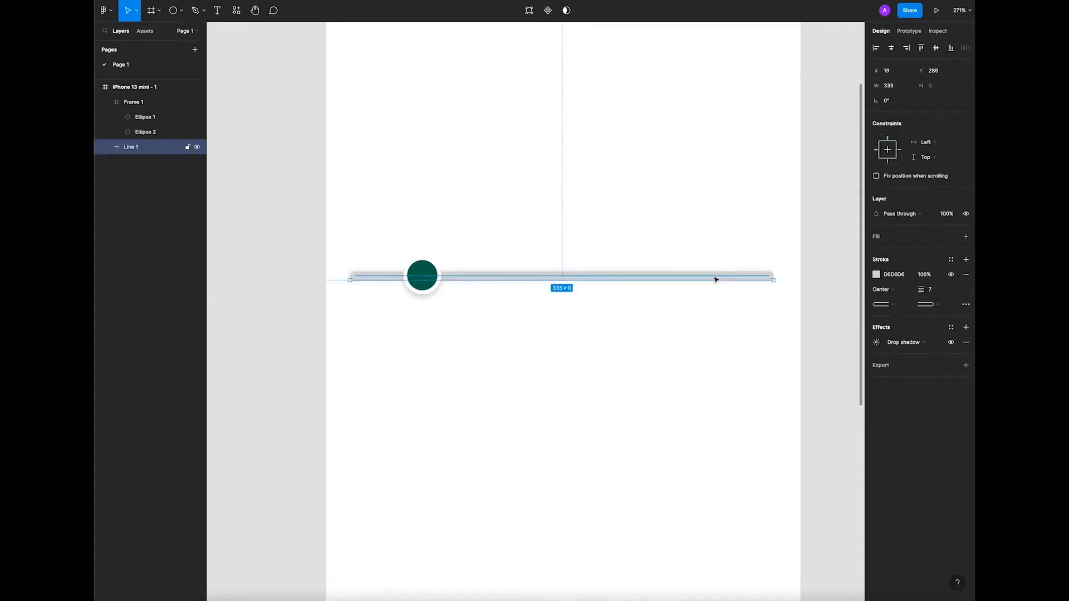
{"action": "left_click", "coordinate": [877, 276]}
{"action": "left_click_drag", "start_coordinate": [764, 298], "coordinate": [735, 266]}
{"action": "left_click", "coordinate": [649, 334]}
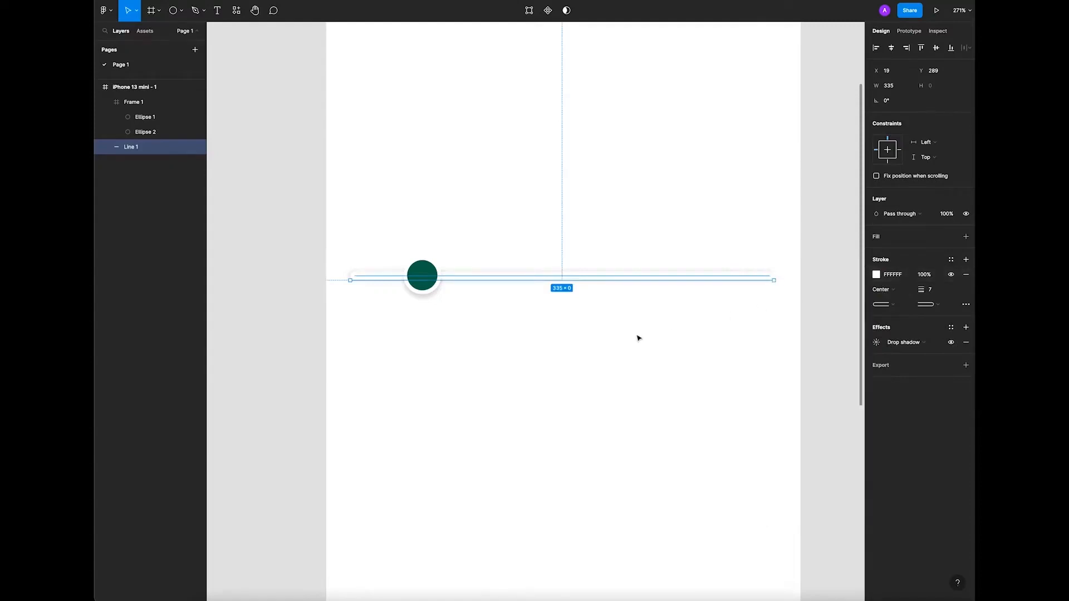
{"action": "left_click", "coordinate": [640, 347]}
Set the white line's stroke thickness to 9 and nudge the knob vertically to centre it on the line.
{"action": "left_click", "coordinate": [675, 278]}
{"action": "left_click", "coordinate": [588, 333]}
{"action": "left_click", "coordinate": [650, 279]}
{"action": "left_click_drag", "start_coordinate": [922, 291], "coordinate": [924, 291]}
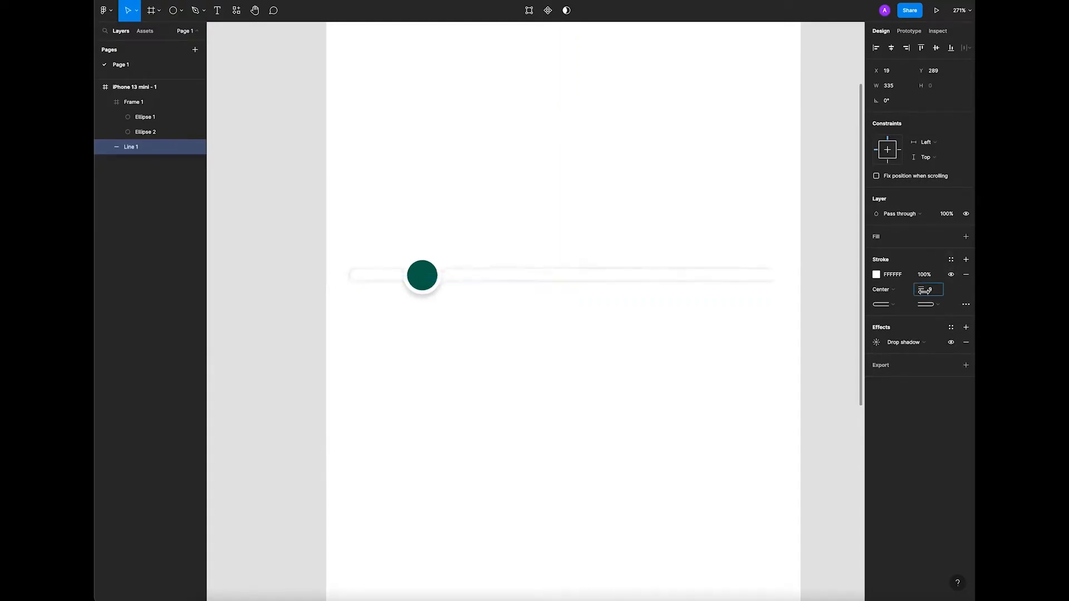
{"action": "left_click", "coordinate": [422, 276]}
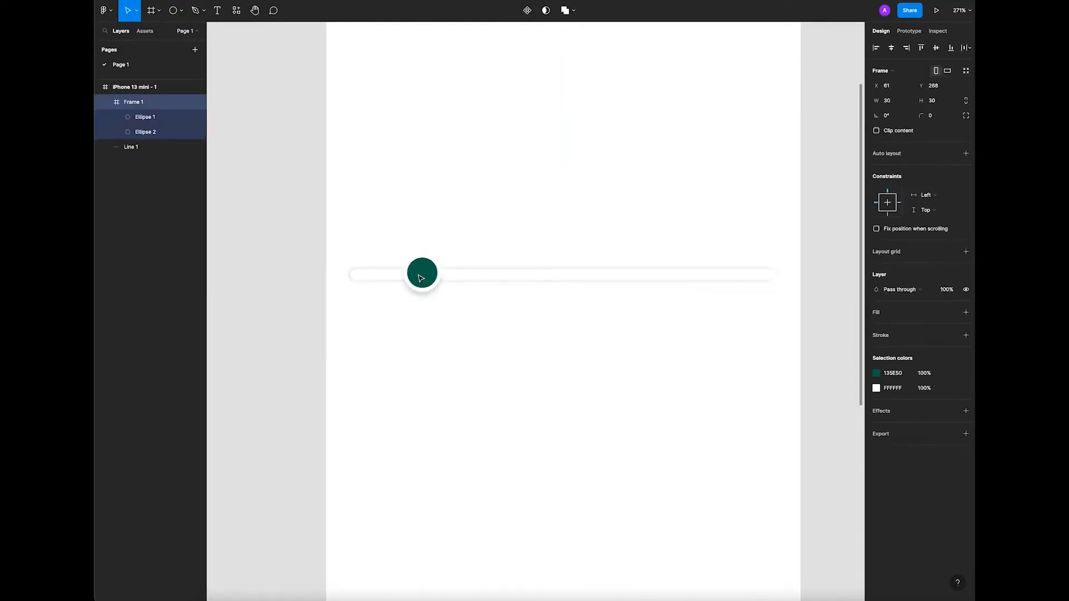
{"action": "left_click", "coordinate": [384, 296]}
Wrap the knob frame and the line together in one new frame.
{"action": "scroll", "coordinate": [384, 296], "scroll_direction": "down", "scroll_amount": 5}
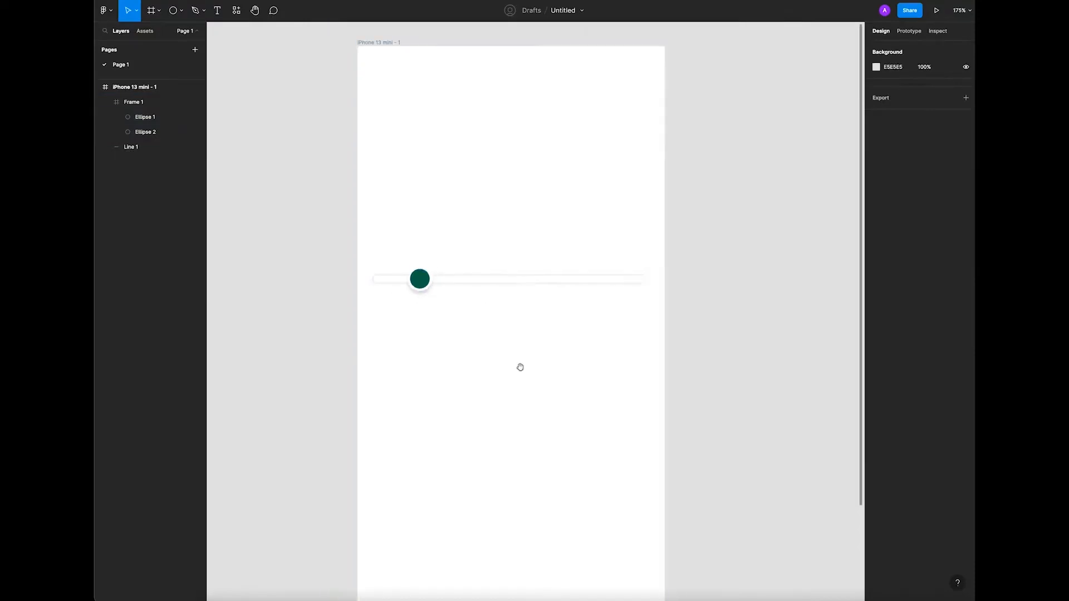
{"action": "scroll", "coordinate": [466, 303], "scroll_direction": "left", "scroll_amount": 3}
{"action": "left_click_drag", "start_coordinate": [437, 307], "coordinate": [513, 233]}
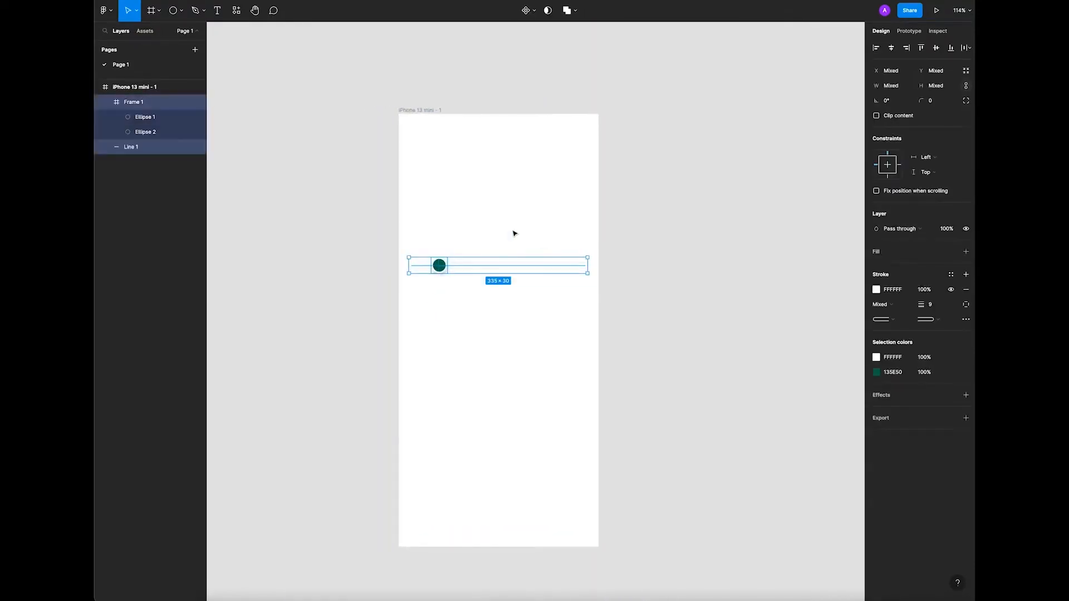
{"action": "scroll", "coordinate": [498, 267], "scroll_direction": "up", "scroll_amount": 4}
{"action": "scroll", "coordinate": [497, 277], "scroll_direction": "down", "scroll_amount": 2}
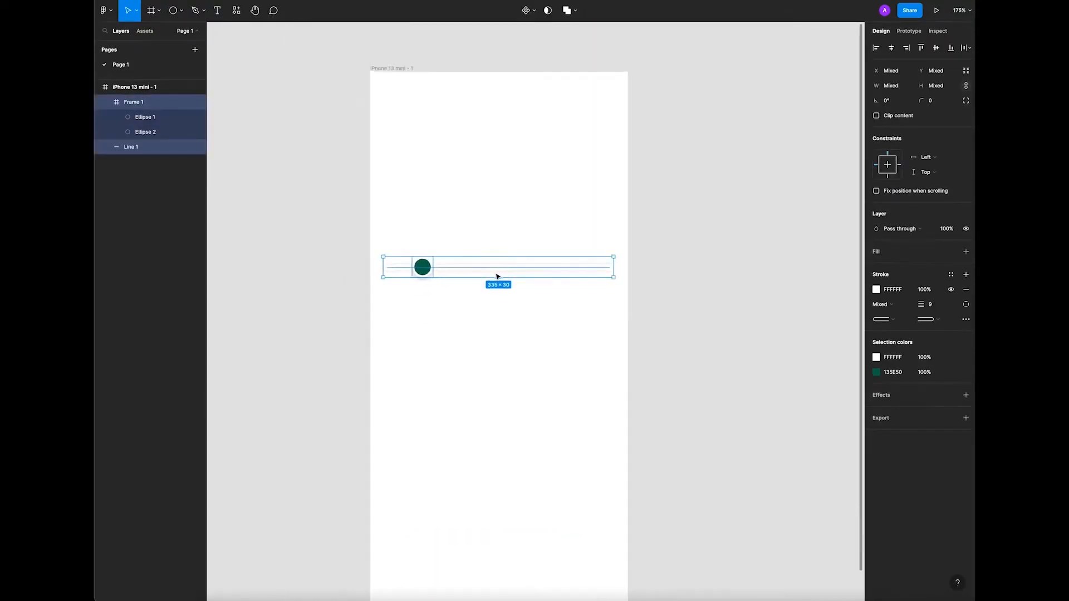
{"action": "scroll", "coordinate": [653, 284], "scroll_direction": "down", "scroll_amount": 3}
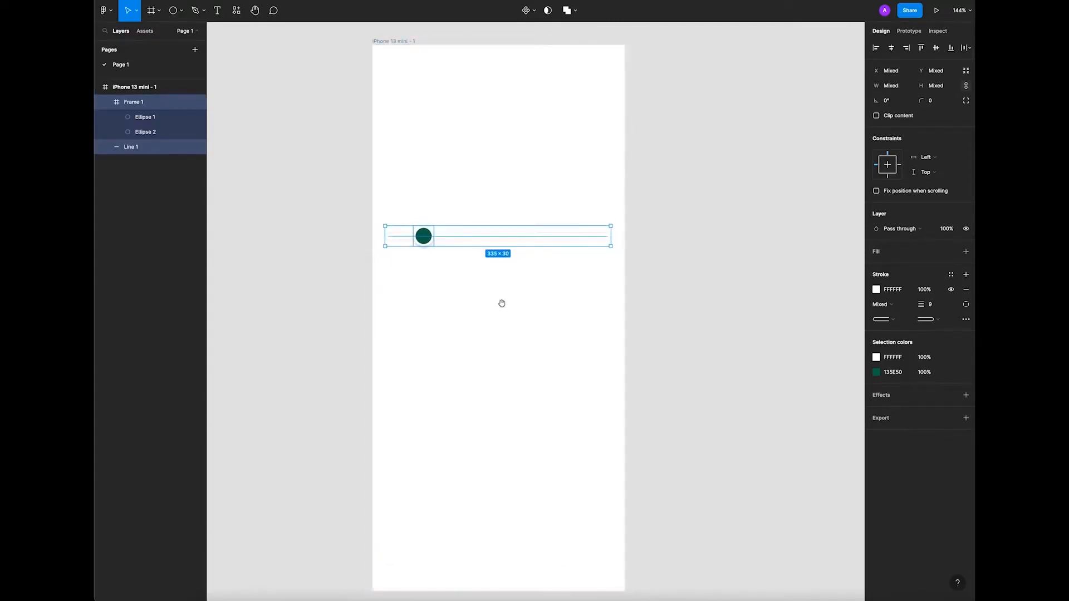
{"action": "scroll", "coordinate": [497, 304], "scroll_direction": "down", "scroll_amount": 2}
{"action": "scroll", "coordinate": [498, 303], "scroll_direction": "down", "scroll_amount": 1}
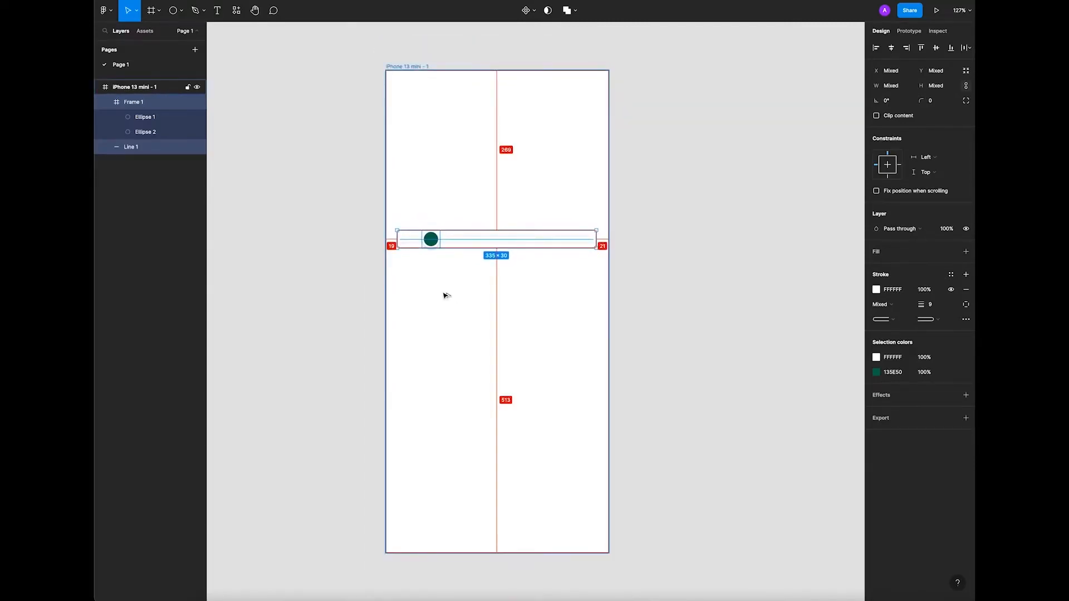
{"action": "key", "text": "ctrl+alt+g"}
{"action": "left_click", "coordinate": [424, 266]}
{"action": "left_click", "coordinate": [442, 242]}
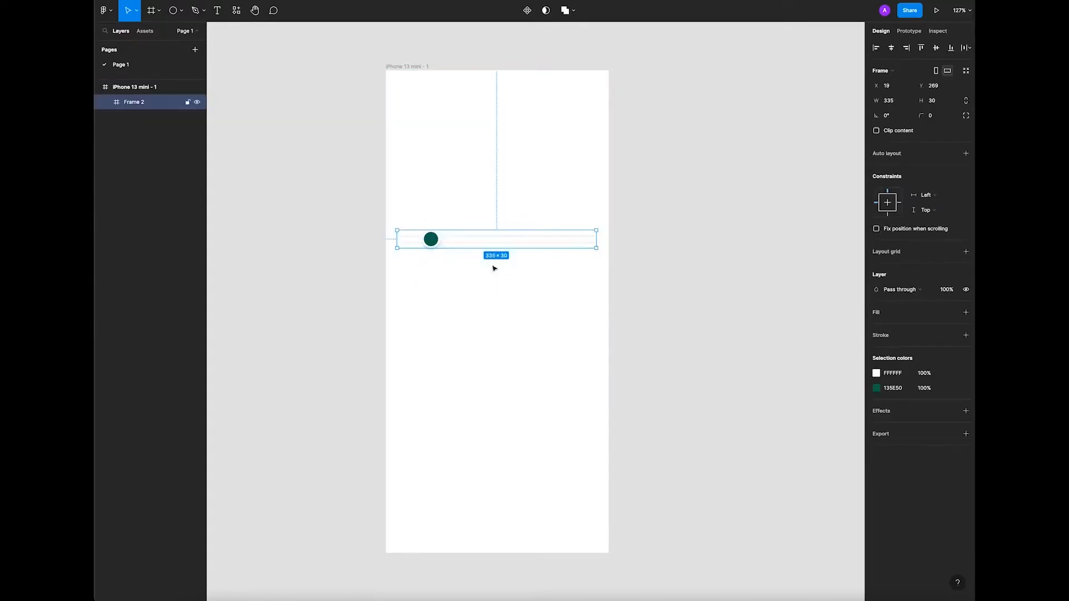
Move the combined slider frame straight down a little within the iPhone 13 mini frame.
{"action": "left_click", "coordinate": [475, 274]}
{"action": "left_click_drag", "start_coordinate": [470, 246], "coordinate": [472, 293]}
{"action": "left_click", "coordinate": [476, 326]}
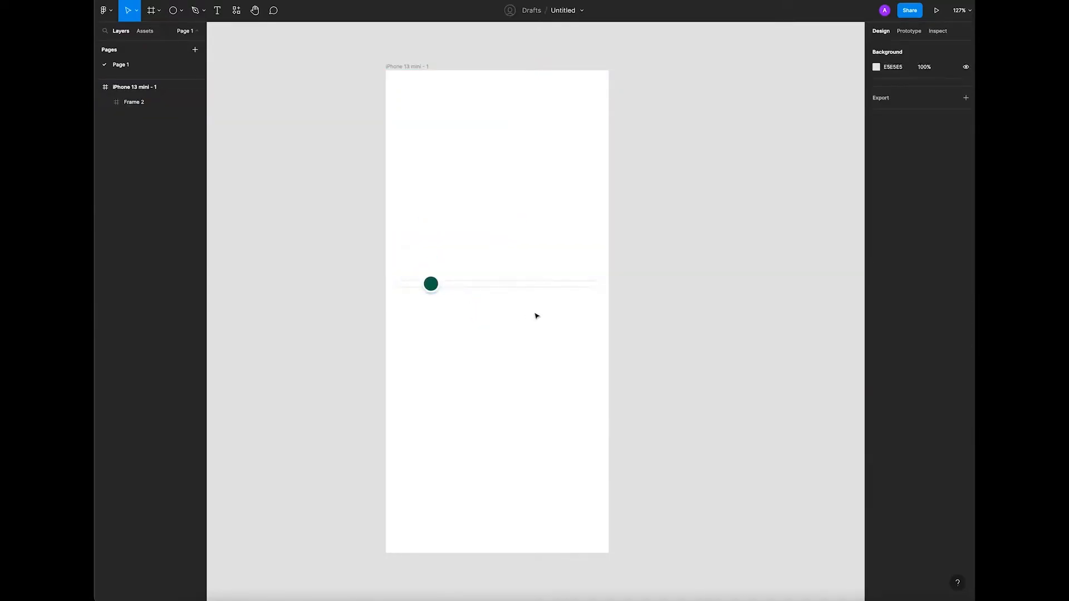
{"action": "left_click_drag", "start_coordinate": [533, 309], "coordinate": [532, 316]}
Add a text layer reading "2" on the empty canvas to the right of the phone frame.
{"action": "left_click", "coordinate": [218, 19]}
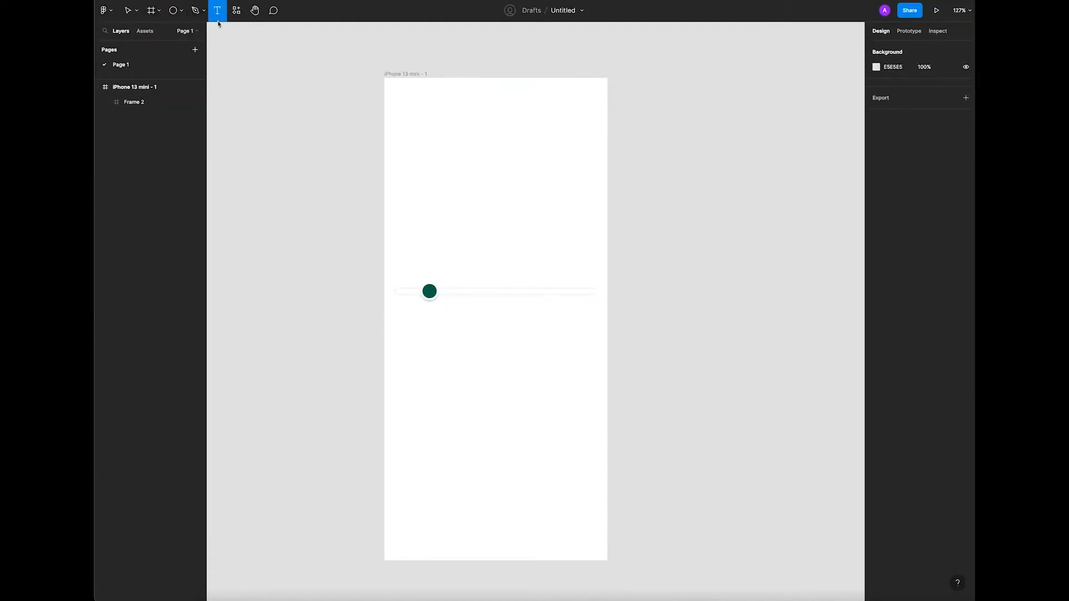
{"action": "left_click", "coordinate": [655, 194]}
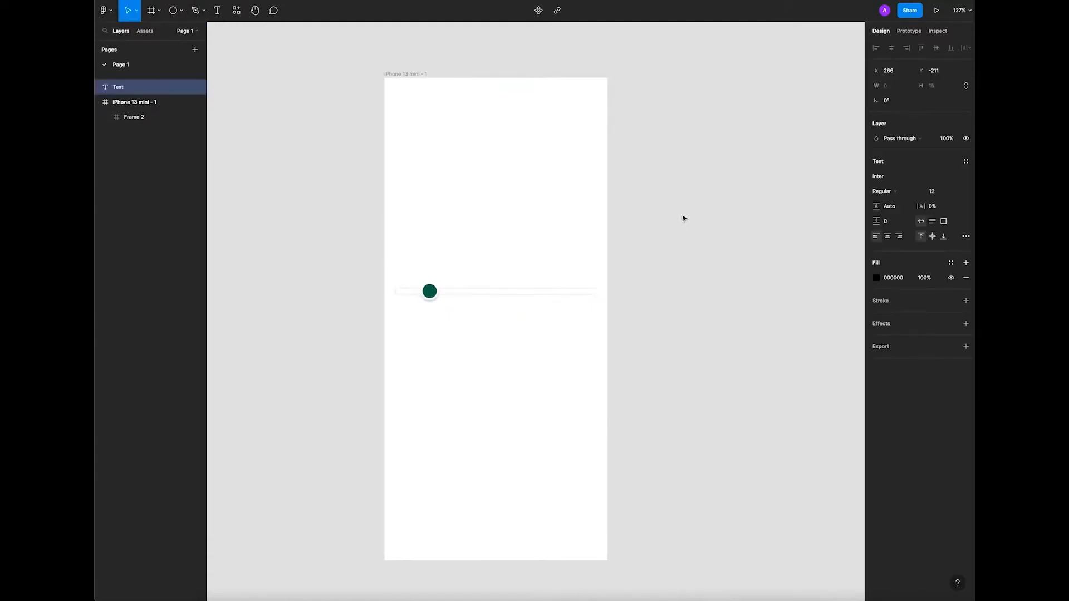
{"action": "type", "text": "2"}
{"action": "key", "text": "Escape"}
{"action": "scroll", "coordinate": [662, 201], "scroll_direction": "up", "scroll_amount": 5}
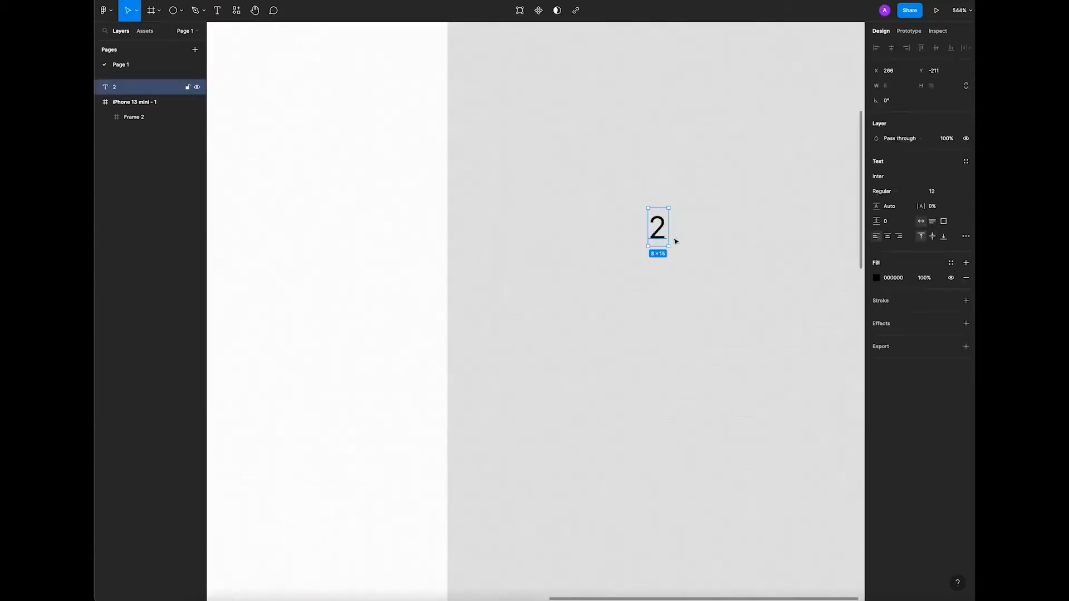
Scale the "2" text up to font size 42 and set its weight to Bold.
{"action": "left_click_drag", "start_coordinate": [668, 245], "coordinate": [719, 303]}
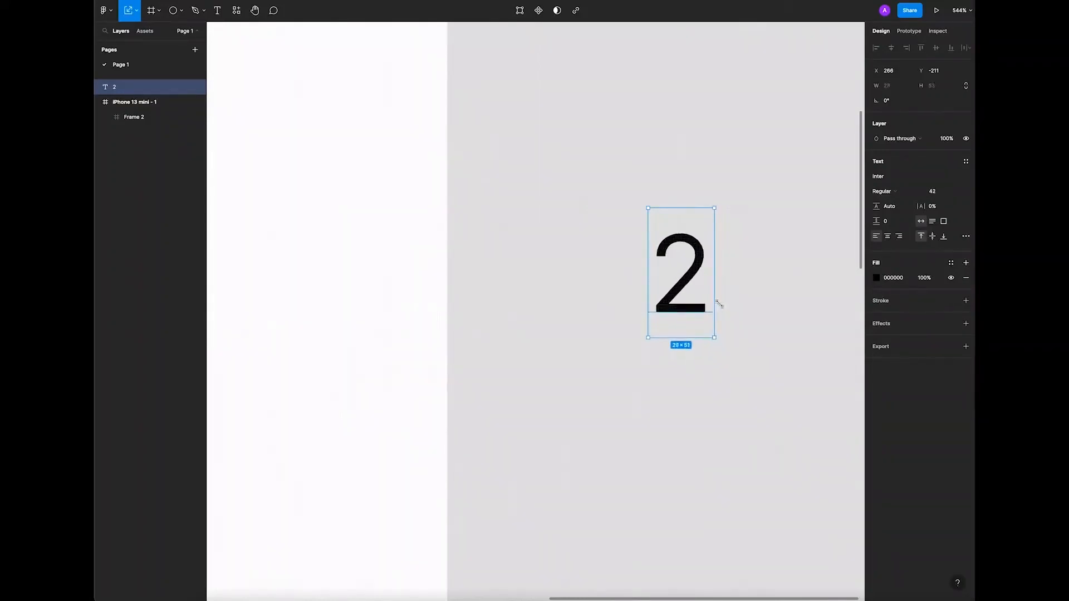
{"action": "left_click", "coordinate": [720, 304]}
{"action": "scroll", "coordinate": [687, 243], "scroll_direction": "down", "scroll_amount": 2}
{"action": "left_click", "coordinate": [692, 249]}
{"action": "left_click", "coordinate": [882, 191]}
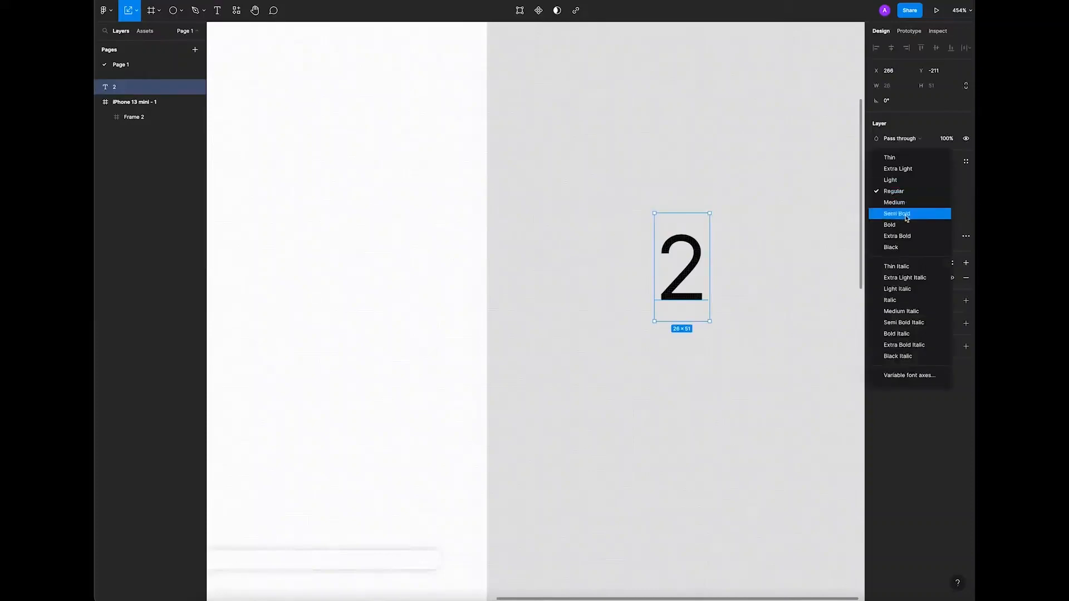
{"action": "left_click", "coordinate": [903, 231]}
{"action": "left_click", "coordinate": [519, 205]}
Duplicate the bold "2" directly to its right and change the copy to "0".
{"action": "scroll", "coordinate": [519, 205], "scroll_direction": "down", "scroll_amount": 3}
{"action": "left_click", "coordinate": [594, 231]}
{"action": "left_click_drag", "start_coordinate": [595, 231], "coordinate": [623, 233]}
{"action": "key", "text": "Escape"}
{"action": "left_click", "coordinate": [600, 235]}
{"action": "key", "text": "v"}
{"action": "left_click", "coordinate": [632, 233]}
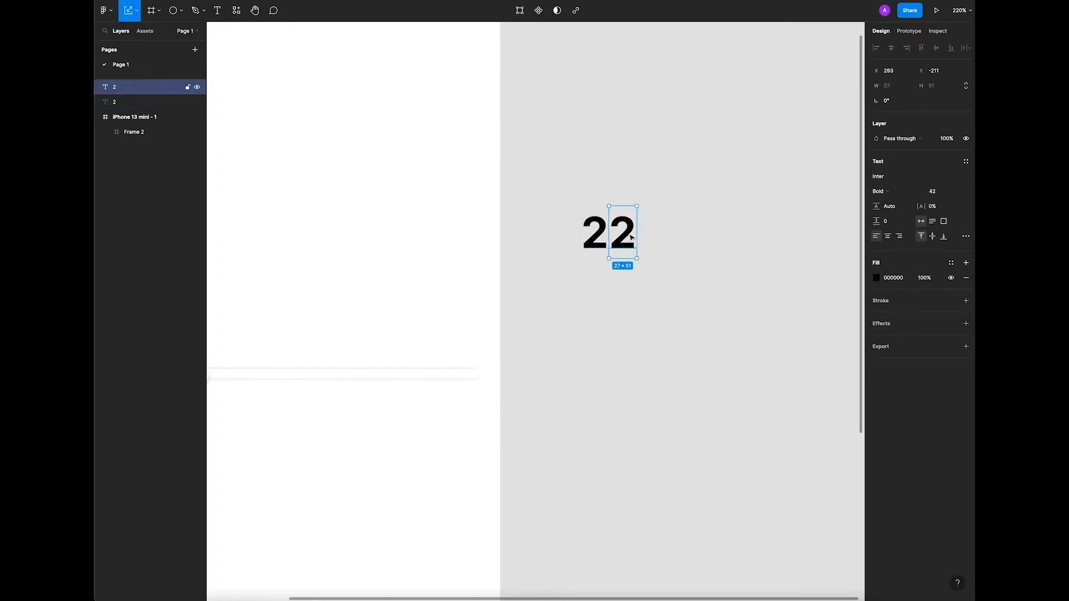
{"action": "type", "text": "0"}
{"action": "left_click", "coordinate": [668, 224]}
Duplicate the "0" upward twice so the copies stack directly above the original.
{"action": "left_click", "coordinate": [629, 230]}
{"action": "left_click_drag", "start_coordinate": [629, 213], "coordinate": [628, 159]}
{"action": "scroll", "coordinate": [655, 177], "scroll_direction": "down", "scroll_amount": 3}
{"action": "left_click", "coordinate": [655, 177]}
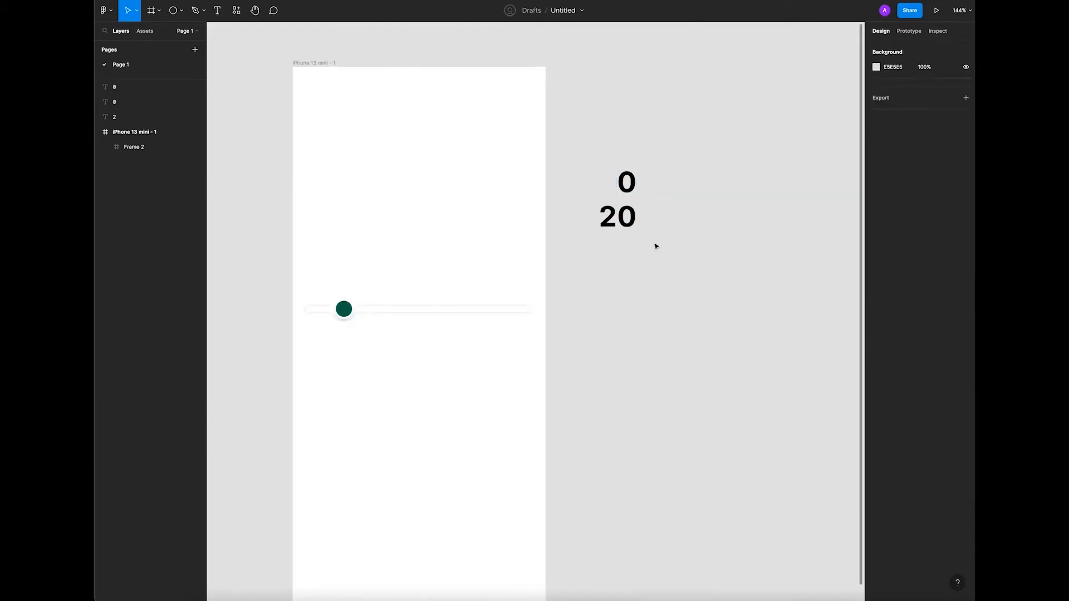
{"action": "scroll", "coordinate": [646, 279], "scroll_direction": "up", "scroll_amount": 5}
{"action": "left_click", "coordinate": [624, 303]}
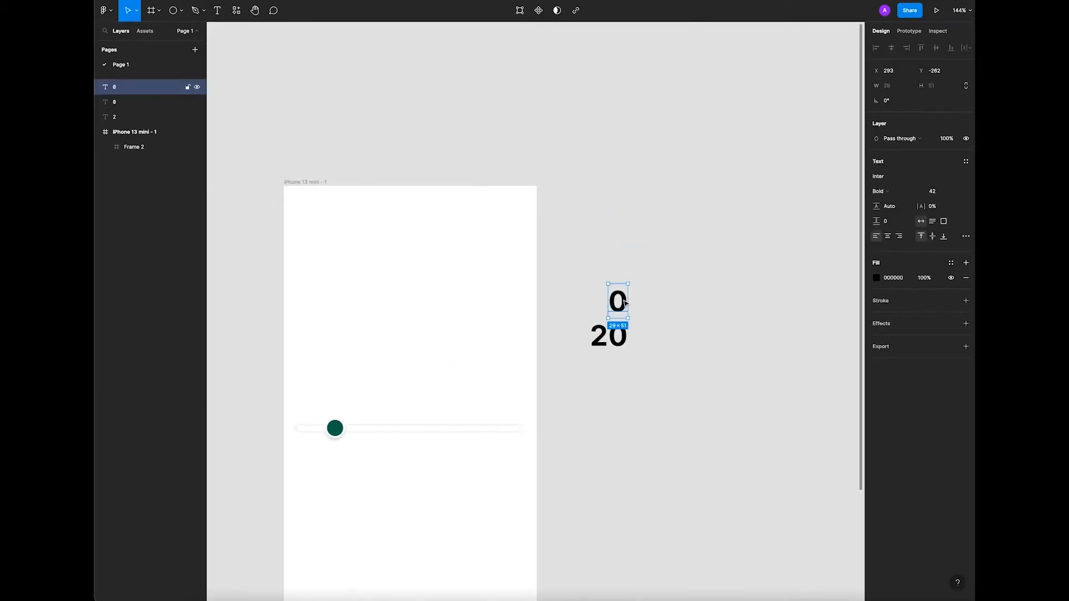
{"action": "key", "text": "super+d"}
{"action": "left_click_drag", "start_coordinate": [622, 303], "coordinate": [620, 273]}
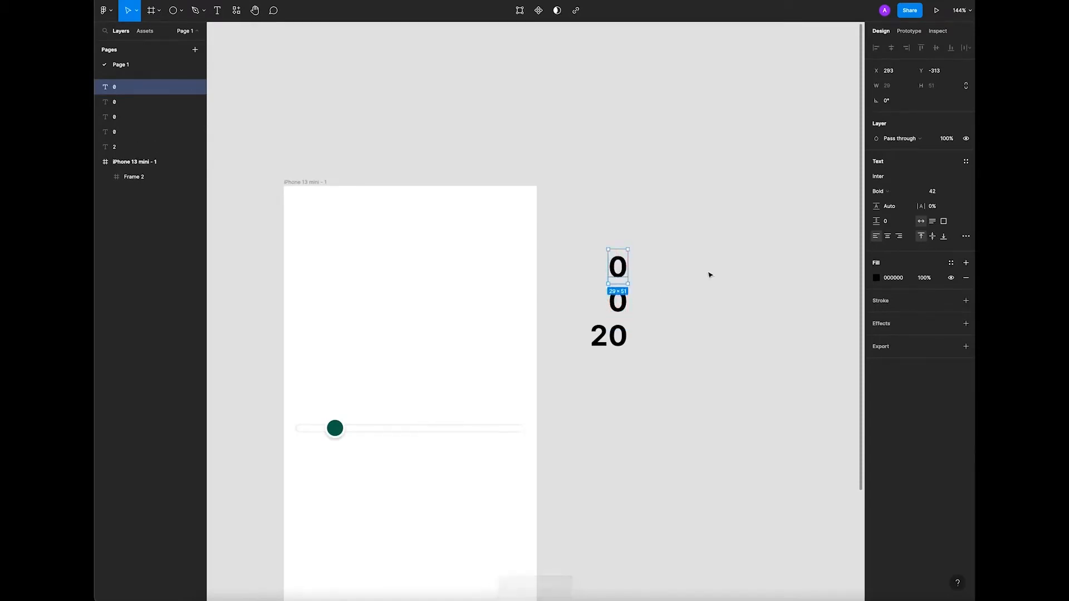
Repeat the upward duplication of the "0" six more times at the same spacing.
{"action": "key", "text": "ctrl+d"}
{"action": "key", "text": "ctrl+d"}
{"action": "key", "text": "ctrl+d"}
{"action": "key", "text": "ctrl+d"}
{"action": "key", "text": "ctrl+d"}
{"action": "key", "text": "ctrl+d"}
{"action": "scroll", "coordinate": [742, 268], "scroll_direction": "up", "scroll_amount": 1}
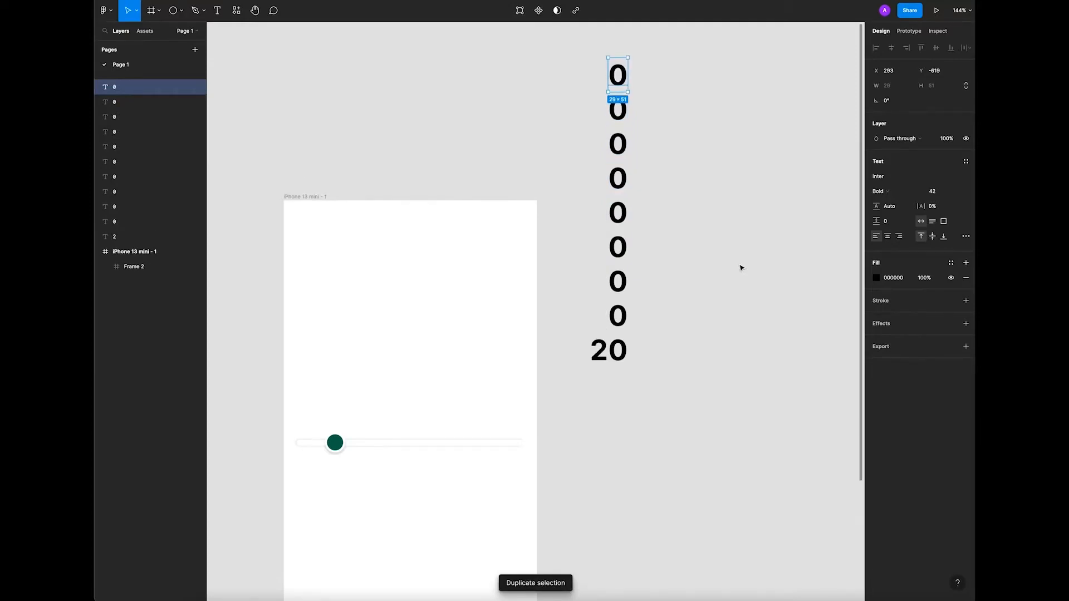
{"action": "left_click", "coordinate": [713, 290]}
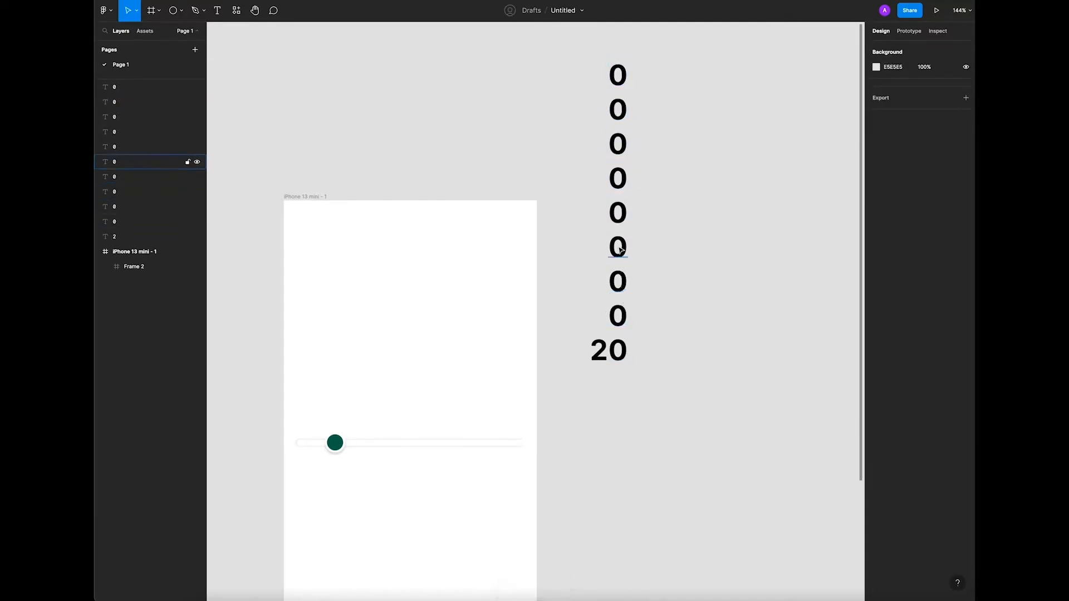
Change the four uppermost zeros in the column to 9, 8, 7 and 6, going down.
{"action": "left_click", "coordinate": [622, 88]}
{"action": "double_click", "coordinate": [619, 78]}
{"action": "type", "text": "9"}
{"action": "double_click", "coordinate": [621, 112]}
{"action": "type", "text": "8"}
{"action": "double_click", "coordinate": [615, 143]}
{"action": "type", "text": "7"}
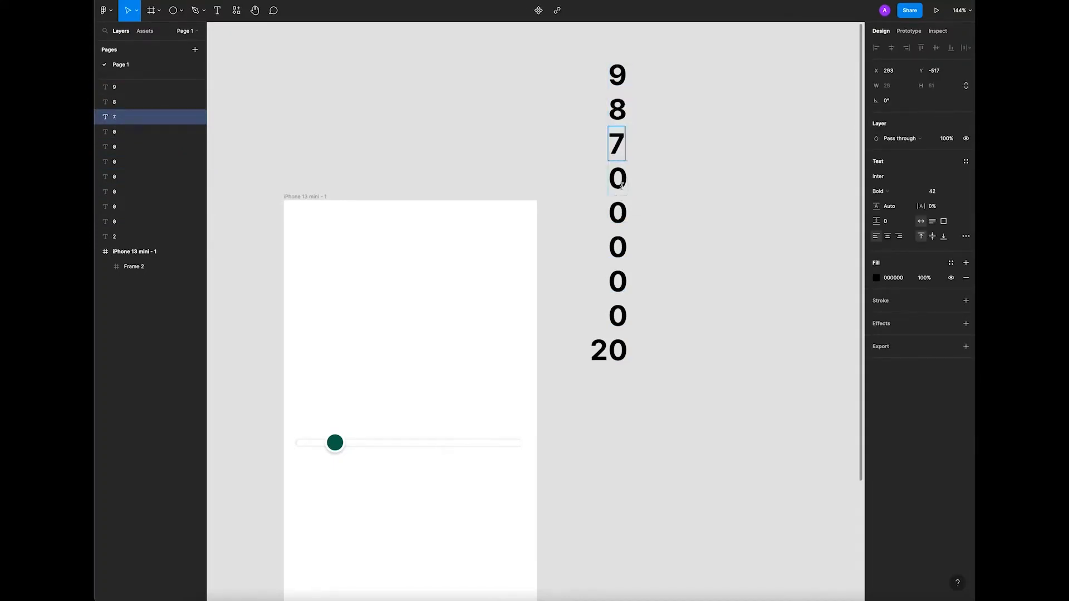
{"action": "double_click", "coordinate": [621, 186]}
{"action": "type", "text": "6"}
Change the next four zeros below the 6 to 5, 4, 3 and 2, going down.
{"action": "double_click", "coordinate": [623, 216]}
{"action": "type", "text": "5"}
{"action": "double_click", "coordinate": [623, 249]}
{"action": "type", "text": "4"}
{"action": "double_click", "coordinate": [623, 280]}
{"action": "type", "text": "3"}
{"action": "left_click", "coordinate": [624, 313]}
{"action": "double_click", "coordinate": [625, 312]}
{"action": "type", "text": "2"}
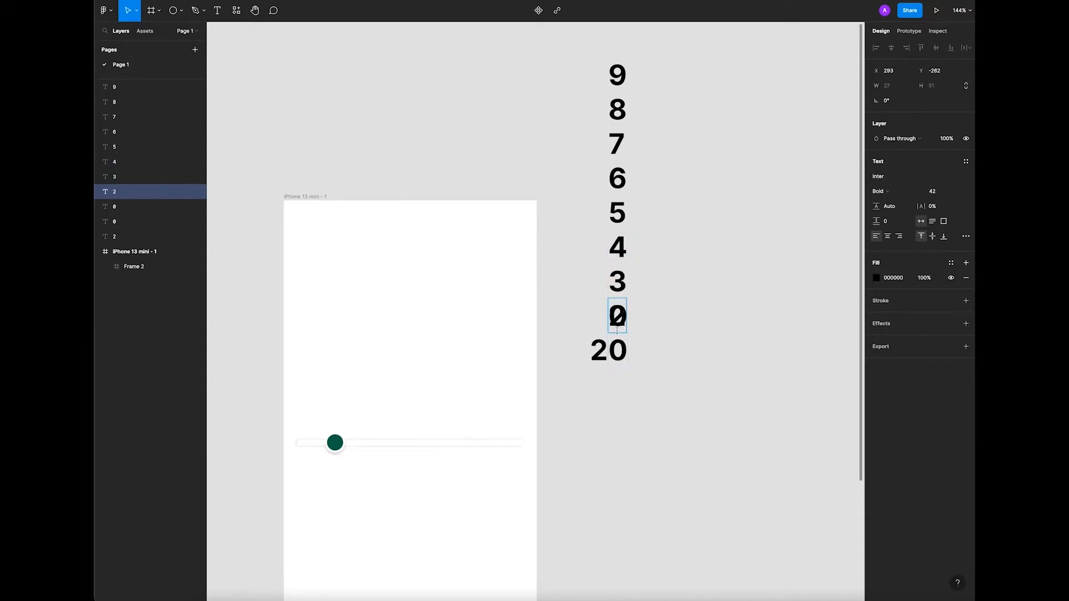
Delete one of the two overlapping digits below the 3 and set the remaining one to 2.
{"action": "double_click", "coordinate": [618, 323]}
{"action": "key", "text": "Escape"}
{"action": "key", "text": "Delete"}
{"action": "double_click", "coordinate": [618, 316]}
{"action": "type", "text": "2"}
Change the lowest "0" in the column, beside the separate "2", to "1".
{"action": "double_click", "coordinate": [623, 343]}
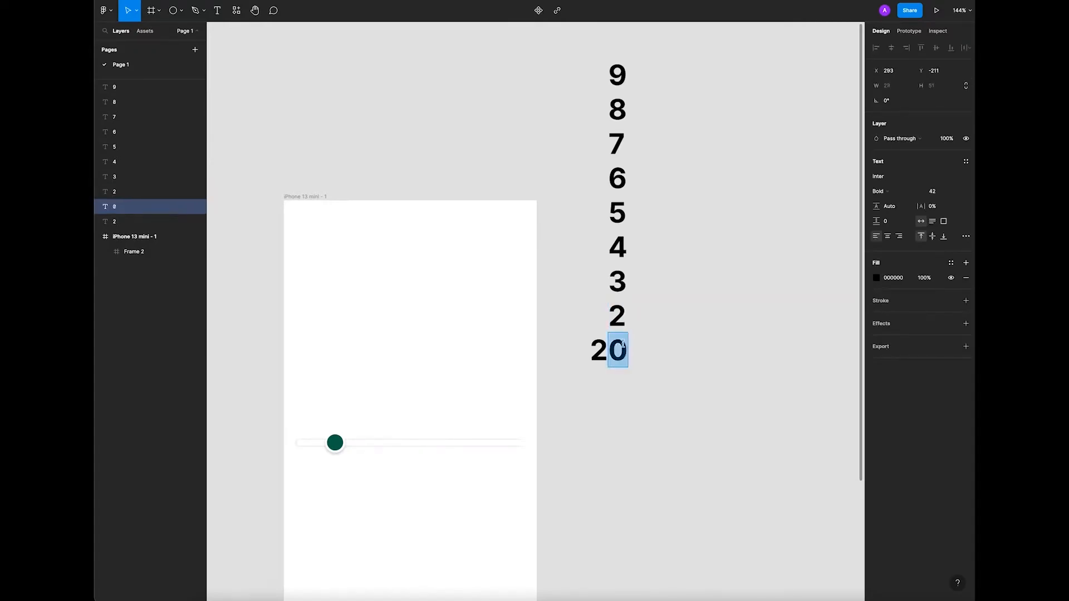
{"action": "type", "text": "1"}
{"action": "key", "text": "Escape"}
{"action": "key", "text": "Escape"}
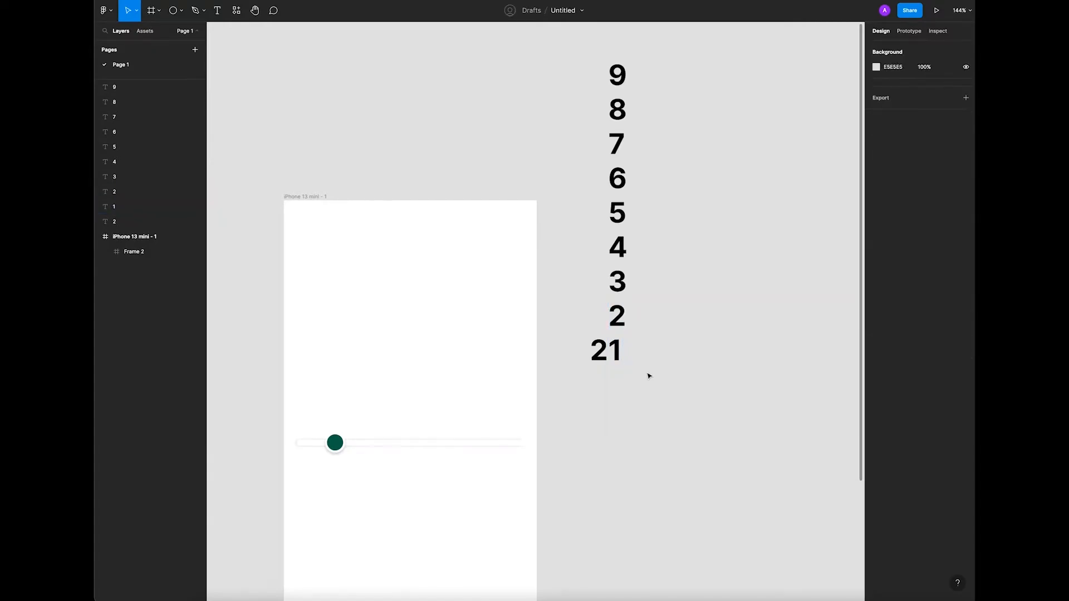
Move the separate "2" down one row and duplicate the "1" directly below itself, beside that "2".
{"action": "left_click_drag", "start_coordinate": [599, 357], "coordinate": [599, 389]}
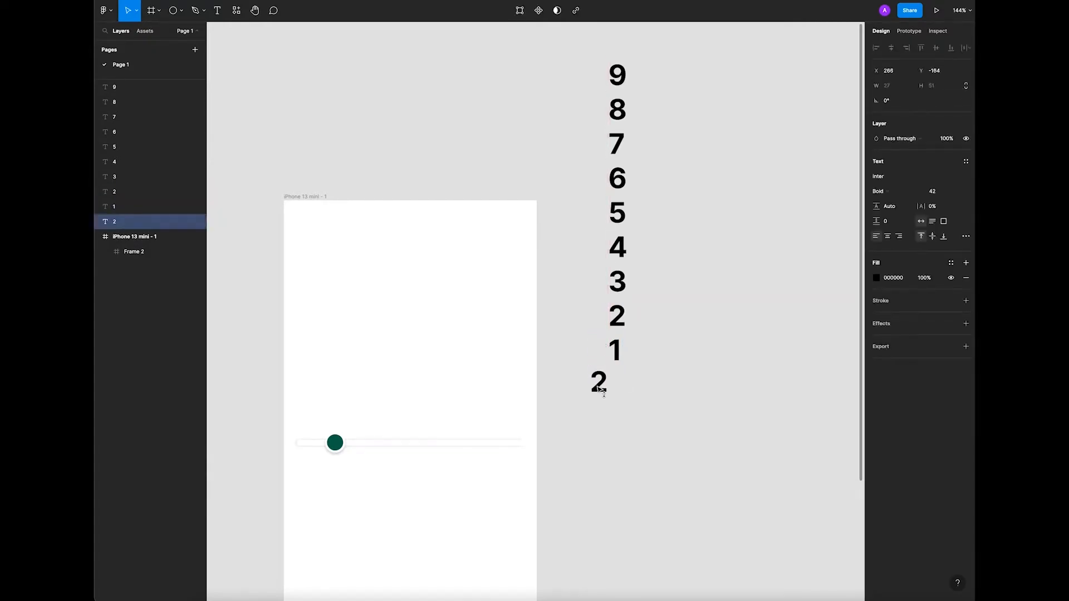
{"action": "left_click", "coordinate": [618, 348]}
{"action": "left_click_drag", "start_coordinate": [619, 348], "coordinate": [604, 384]}
{"action": "key", "text": "Escape"}
Change the copied "1" at the bottom of the column to "0".
{"action": "left_click", "coordinate": [617, 382]}
{"action": "double_click", "coordinate": [616, 383]}
{"action": "type", "text": "o"}
{"action": "key", "text": "Escape"}
{"action": "key", "text": "Return"}
{"action": "key", "text": "BackSpace"}
{"action": "type", "text": "0"}
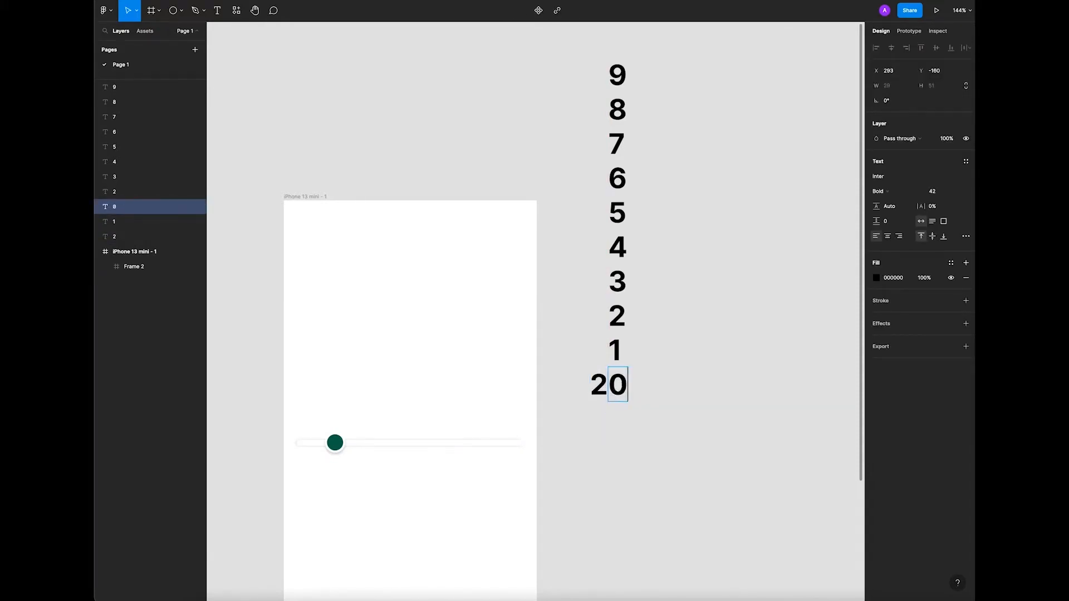
Align the column digits 9 through 2 and the bottom 0 by their horizontal centres.
{"action": "left_click", "coordinate": [666, 388]}
{"action": "left_click_drag", "start_coordinate": [631, 49], "coordinate": [632, 416]}
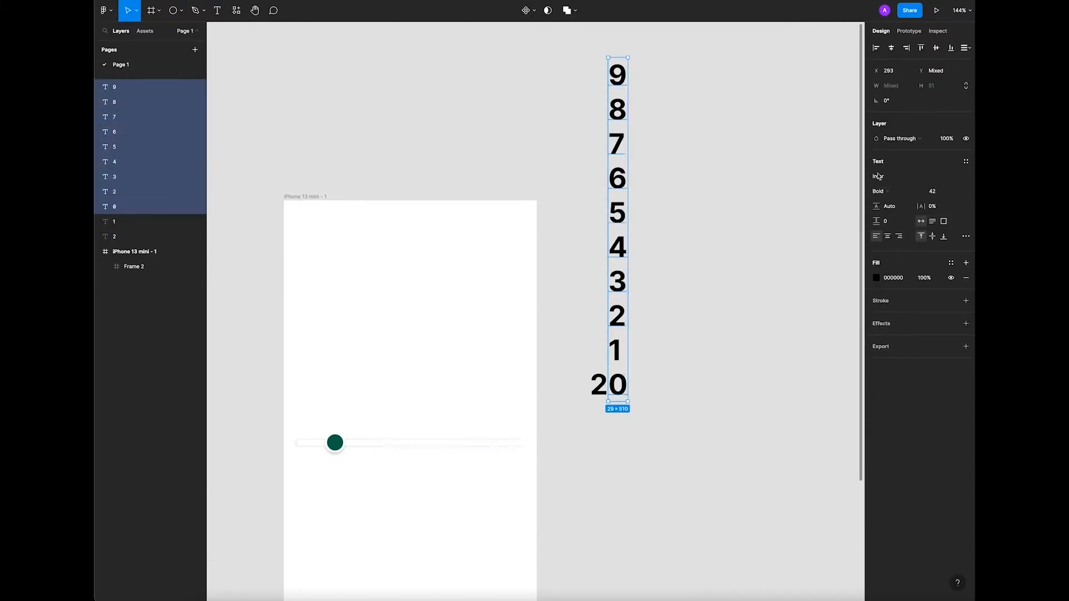
{"action": "left_click", "coordinate": [891, 48]}
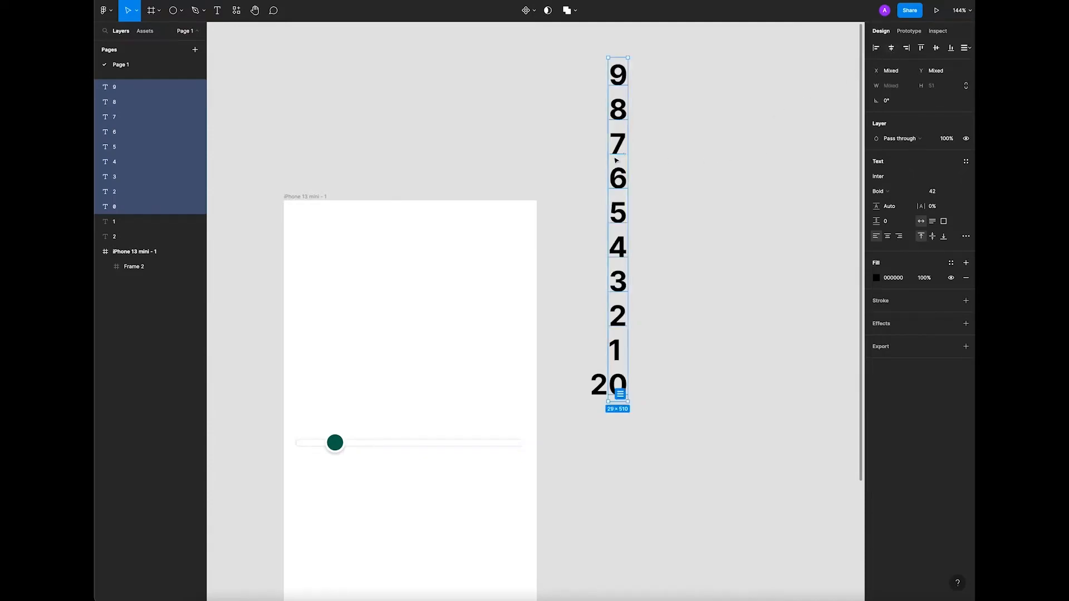
Distribute the vertical spacing of the selected column digits and set the gap between them to 0.
{"action": "left_click", "coordinate": [966, 48]}
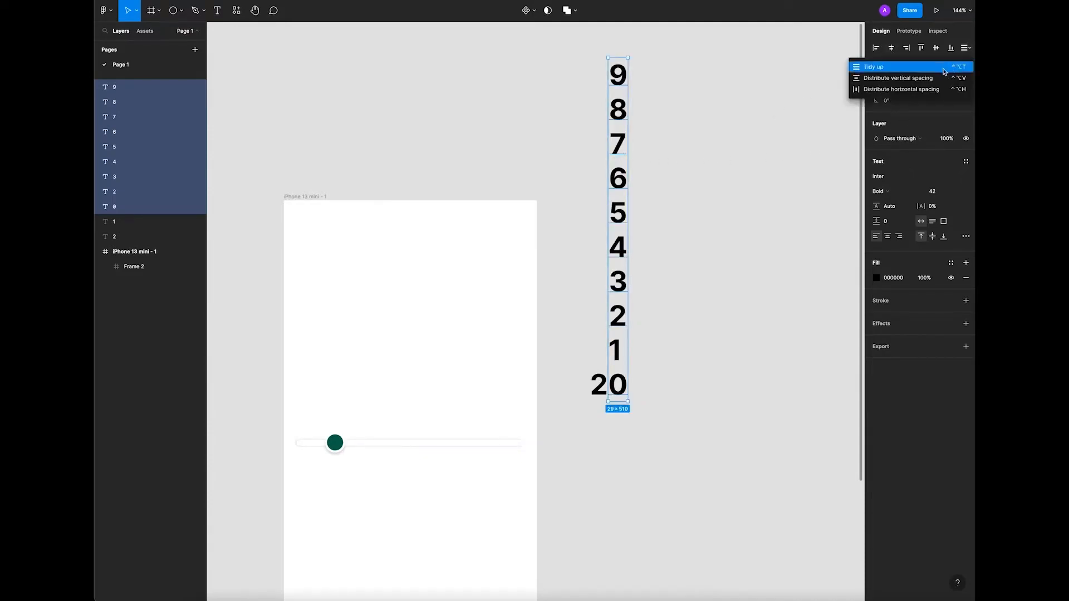
{"action": "left_click", "coordinate": [916, 80]}
{"action": "left_click", "coordinate": [889, 117]}
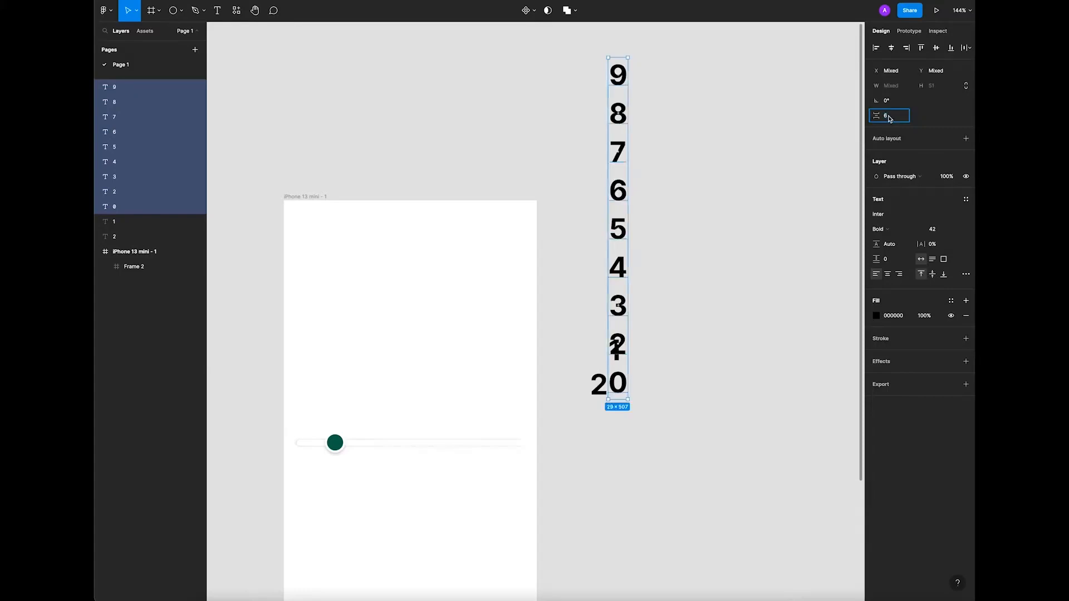
{"action": "type", "text": "0"}
{"action": "key", "text": "Return"}
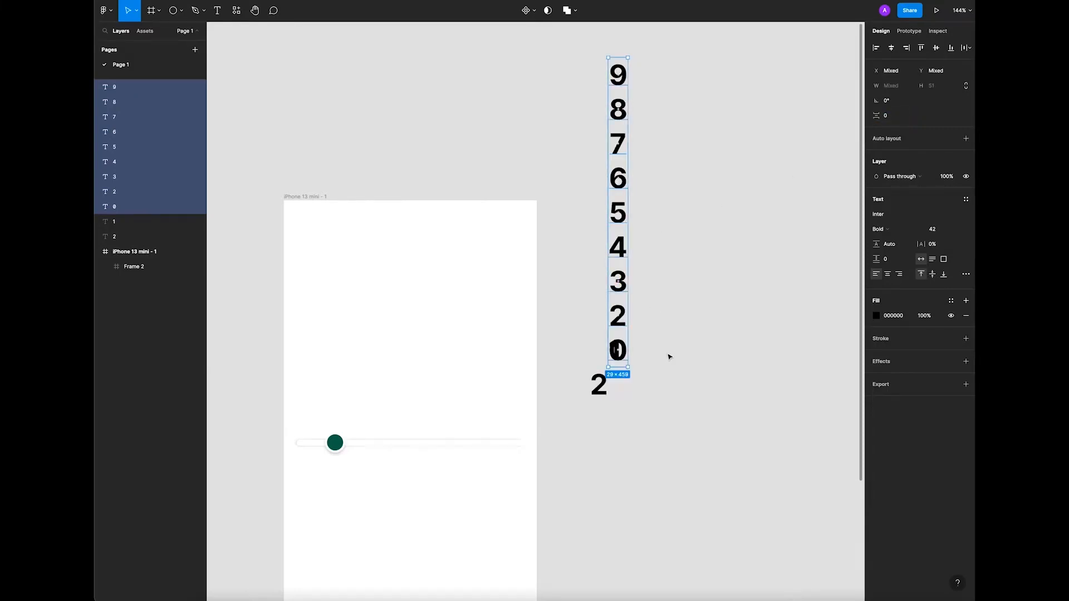
Move the "0" down one row so it sits below the "1" and beside the separate "2".
{"action": "left_click", "coordinate": [615, 352]}
{"action": "left_click_drag", "start_coordinate": [614, 353], "coordinate": [612, 388]}
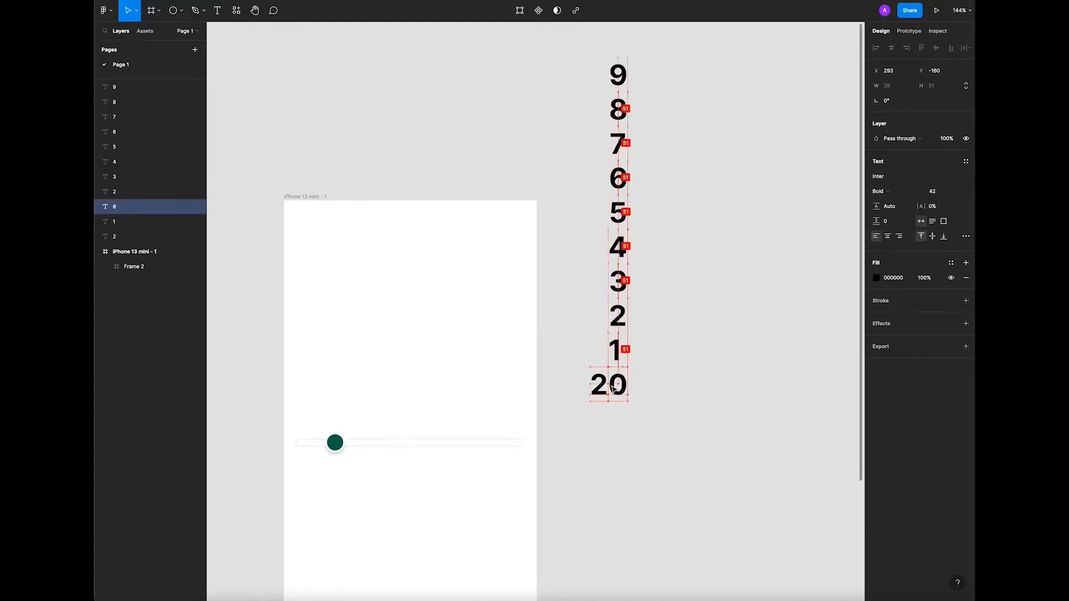
{"action": "left_click", "coordinate": [665, 402]}
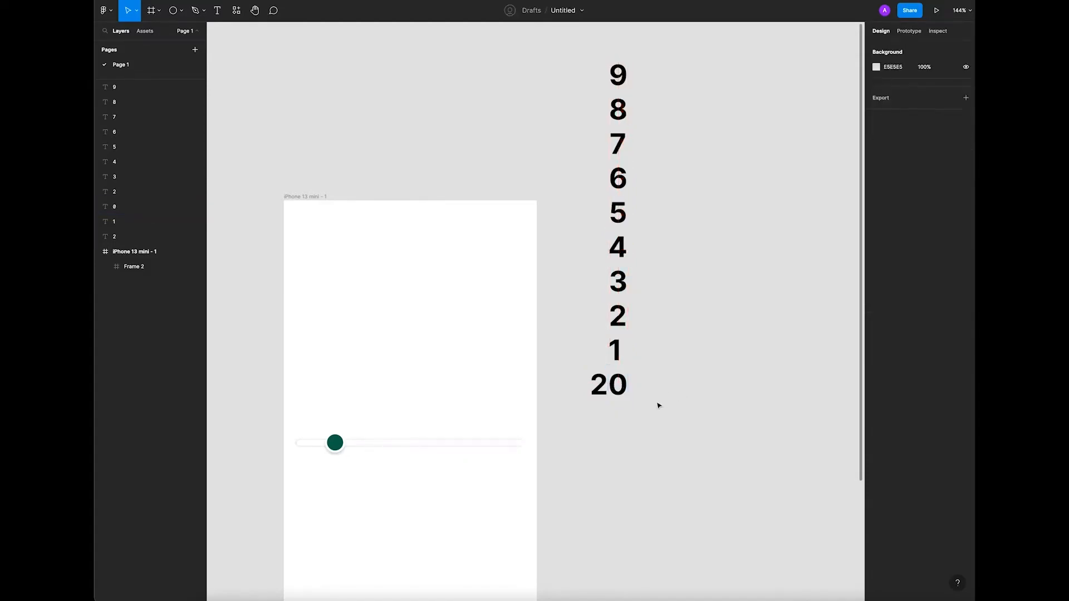
Align all ten column digits by their horizontal centres and wrap them in a frame.
{"action": "left_click_drag", "start_coordinate": [631, 429], "coordinate": [625, 57]}
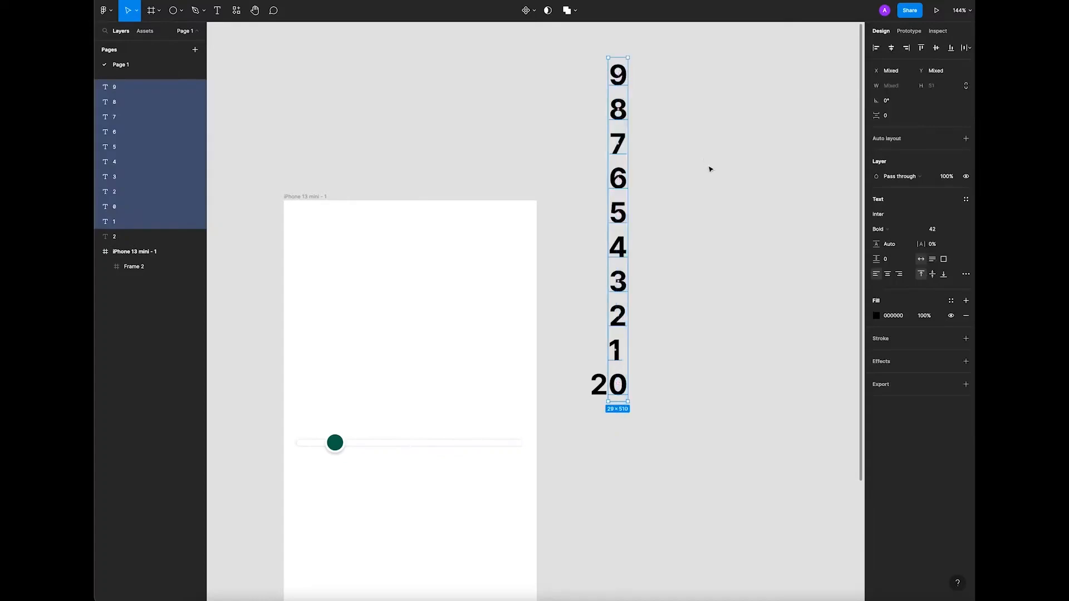
{"action": "left_click", "coordinate": [891, 49]}
{"action": "left_click_drag", "start_coordinate": [624, 150], "coordinate": [626, 152]}
{"action": "key", "text": "alt+super+g"}
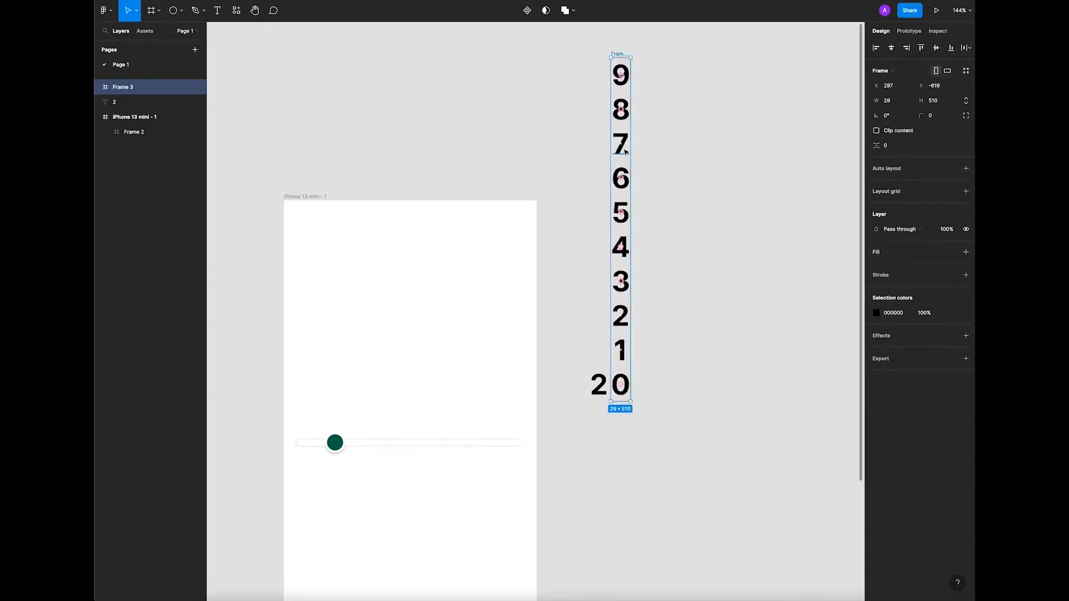
{"action": "right_click", "coordinate": [625, 149]}
{"action": "left_click", "coordinate": [653, 107]}
Rename the digit column's frame "1" and turn on content clipping for it.
{"action": "double_click", "coordinate": [621, 54]}
{"action": "type", "text": "1"}
{"action": "left_click", "coordinate": [659, 69]}
{"action": "left_click", "coordinate": [611, 52]}
{"action": "left_click", "coordinate": [876, 131]}
{"action": "left_click", "coordinate": [771, 119]}
Shrink the digit column's frame from its upper edge to about 51 high so only the "0" shows.
{"action": "left_click", "coordinate": [625, 55]}
{"action": "left_click_drag", "start_coordinate": [625, 55], "coordinate": [626, 370]}
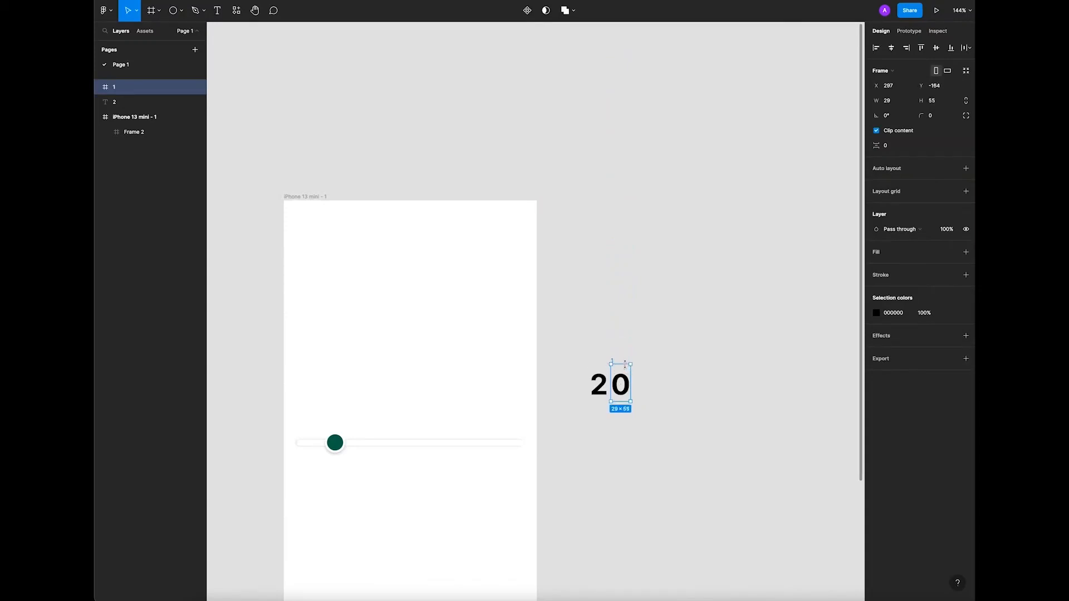
{"action": "left_click", "coordinate": [597, 445]}
Wrap the separate "2" and the clipped digit frame together in one frame.
{"action": "left_click", "coordinate": [619, 370]}
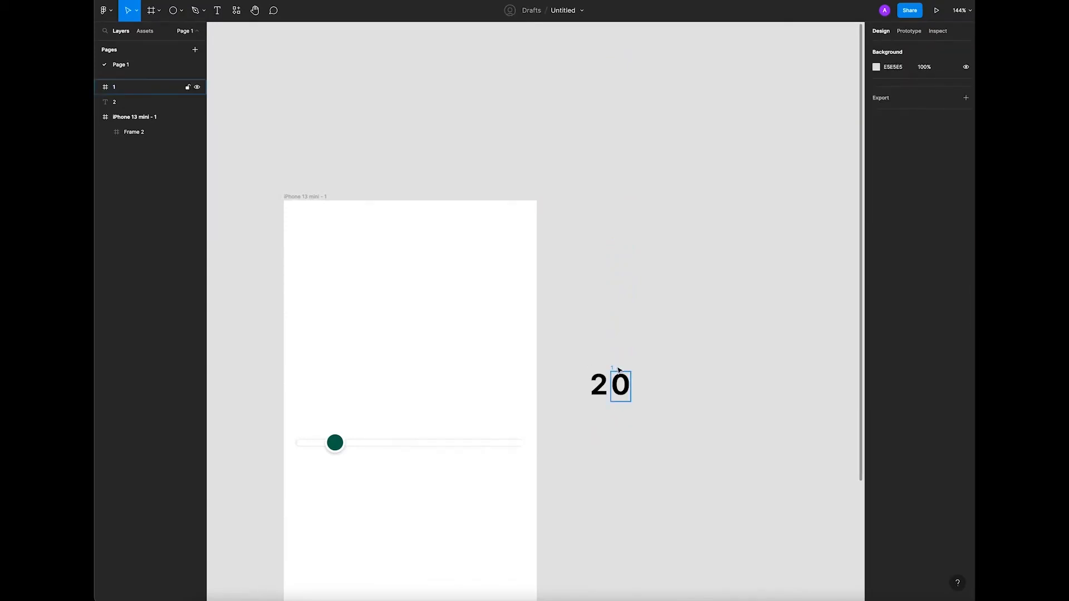
{"action": "left_click_drag", "start_coordinate": [618, 370], "coordinate": [663, 426]}
{"action": "left_click", "coordinate": [589, 408]}
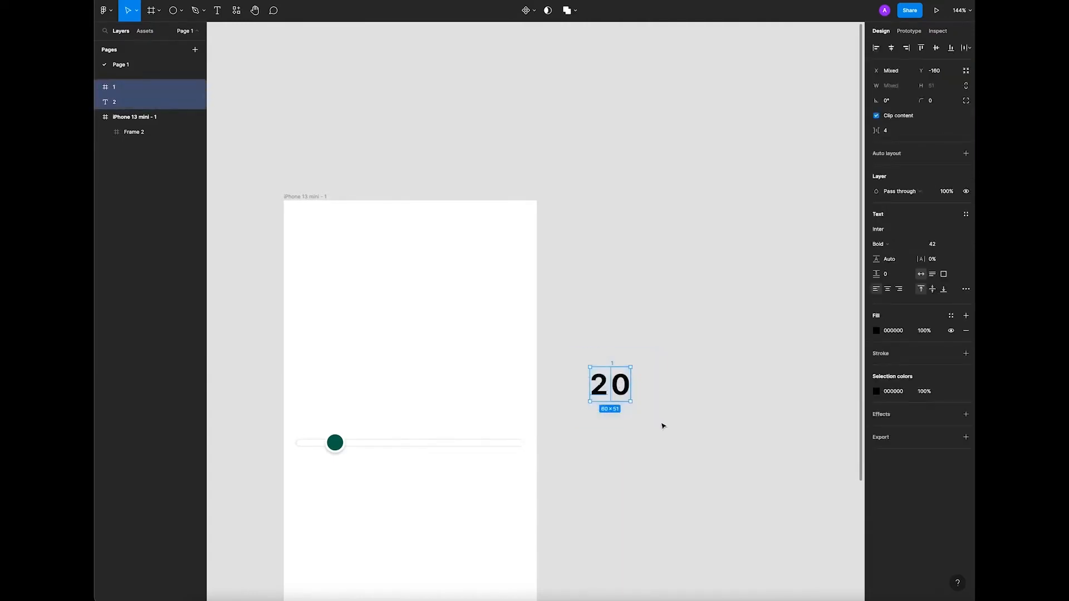
{"action": "key", "text": "ctrl+alt+g"}
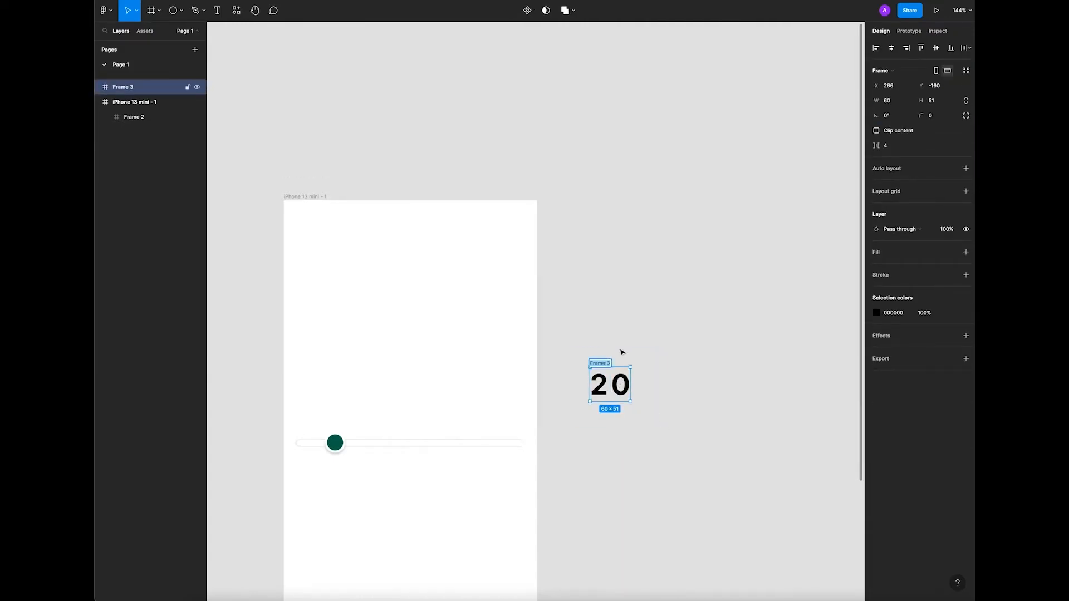
Move the "20" frame into the phone frame above the slider and scale its digits to about size 98.
{"action": "key", "text": "ctrl+z"}
{"action": "left_click_drag", "start_coordinate": [589, 367], "coordinate": [461, 342]}
{"action": "left_click_drag", "start_coordinate": [424, 386], "coordinate": [420, 382]}
{"action": "left_click", "coordinate": [415, 496]}
Recolour the slider track's stroke to a light teal, using the knob's sampled green as the starting colour.
{"action": "scroll", "coordinate": [467, 435], "scroll_direction": "up", "scroll_amount": 5}
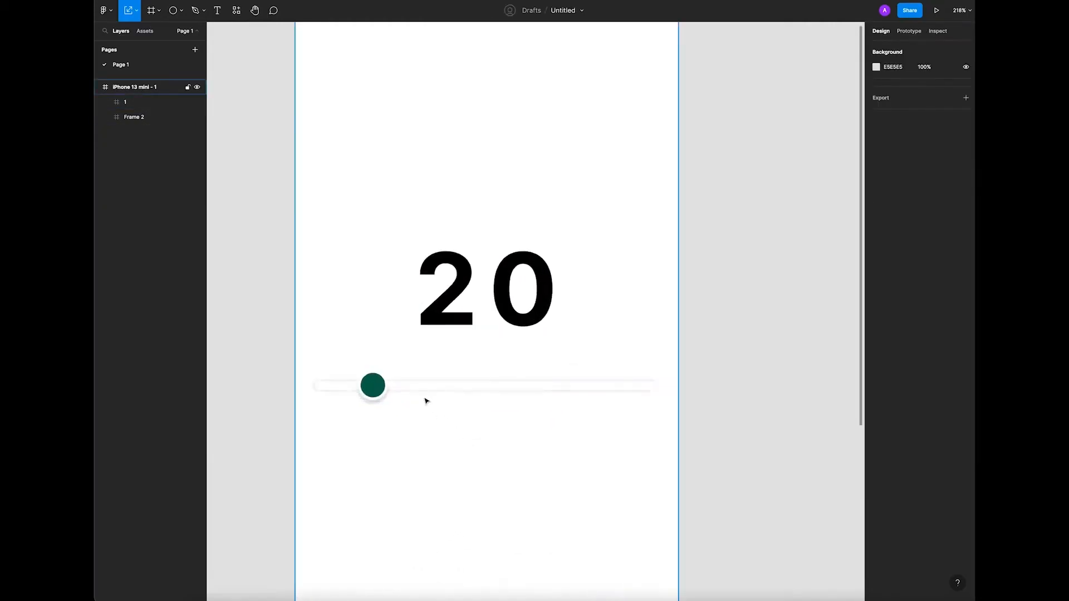
{"action": "double_click", "coordinate": [425, 387]}
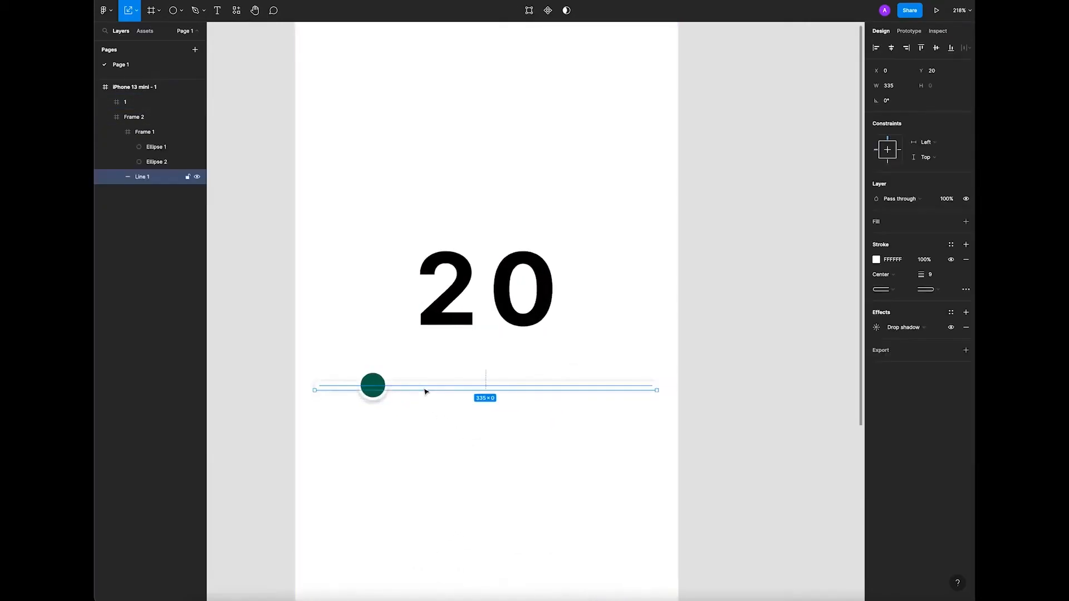
{"action": "left_click", "coordinate": [876, 259]}
{"action": "left_click", "coordinate": [766, 400]}
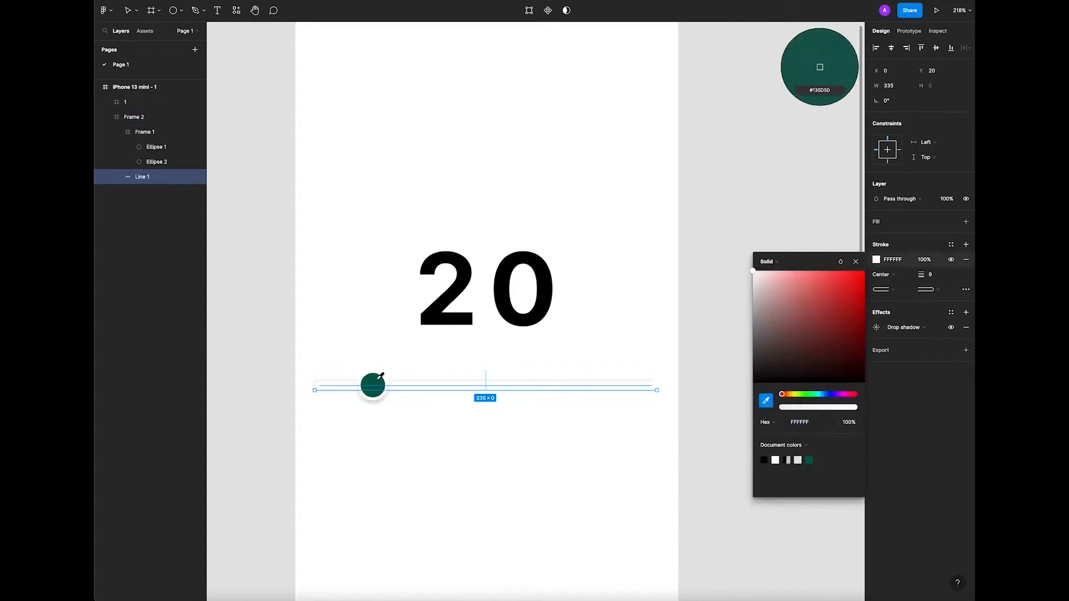
{"action": "left_click", "coordinate": [372, 384]}
{"action": "mouse_move", "coordinate": [841, 342]}
{"action": "left_mouse_down"}
{"action": "mouse_move", "coordinate": [823, 302]}
{"action": "mouse_move", "coordinate": [798, 290]}
{"action": "left_mouse_up"}
{"action": "left_click", "coordinate": [855, 262]}
{"action": "left_click", "coordinate": [744, 274]}
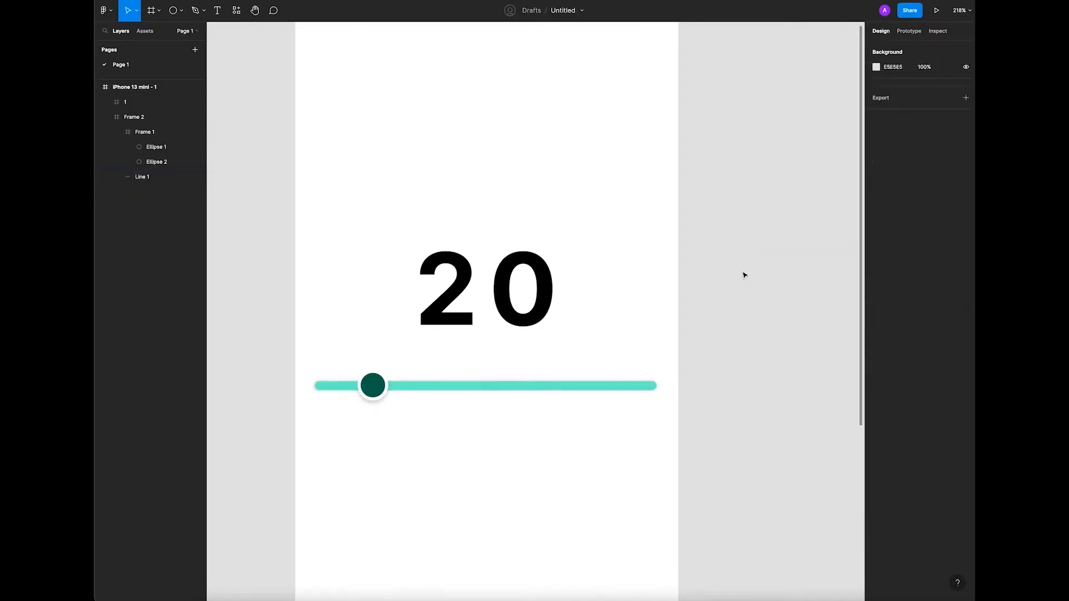
Wrap the "20" number and the slider inside the phone frame together in one frame.
{"action": "scroll", "coordinate": [469, 335], "scroll_direction": "down", "scroll_amount": 5}
{"action": "left_click_drag", "start_coordinate": [635, 435], "coordinate": [647, 378]}
{"action": "left_click_drag", "start_coordinate": [423, 372], "coordinate": [513, 304]}
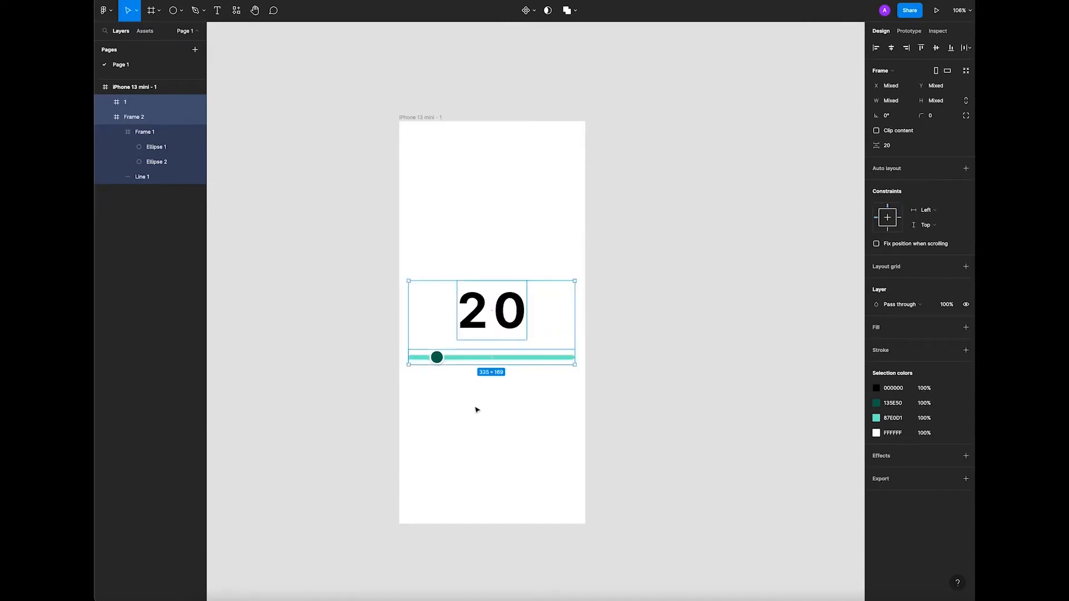
{"action": "key", "text": "ctrl+alt+g"}
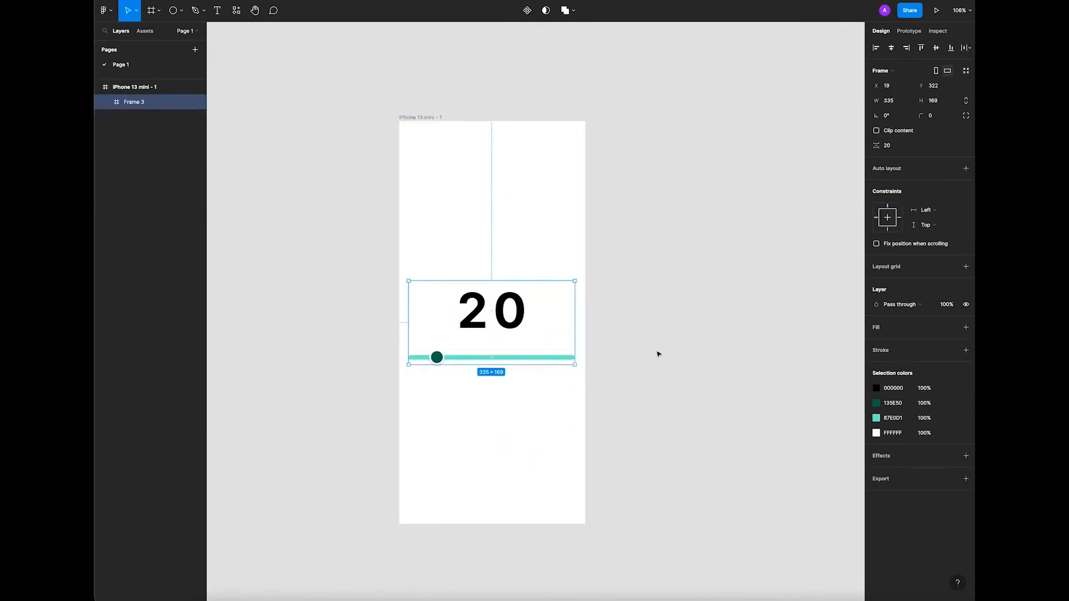
{"action": "left_click", "coordinate": [642, 360]}
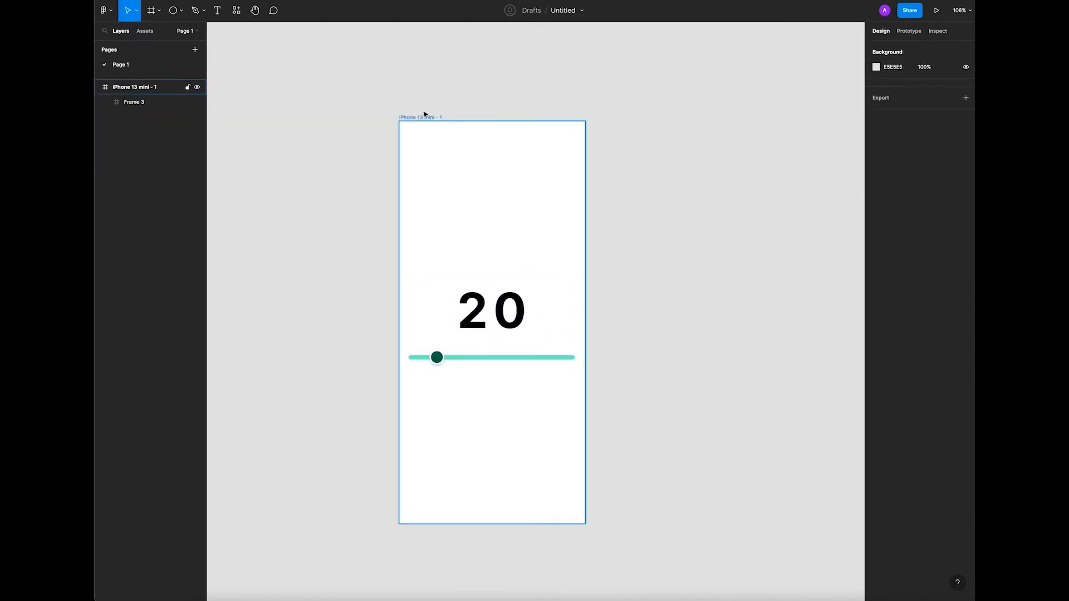
Duplicate the iPhone 13 mini frame beside the original.
{"action": "scroll", "coordinate": [423, 120], "scroll_direction": "down", "scroll_amount": 2}
{"action": "left_click_drag", "start_coordinate": [425, 120], "coordinate": [614, 119], "text": "alt"}
{"action": "key", "text": "Escape"}
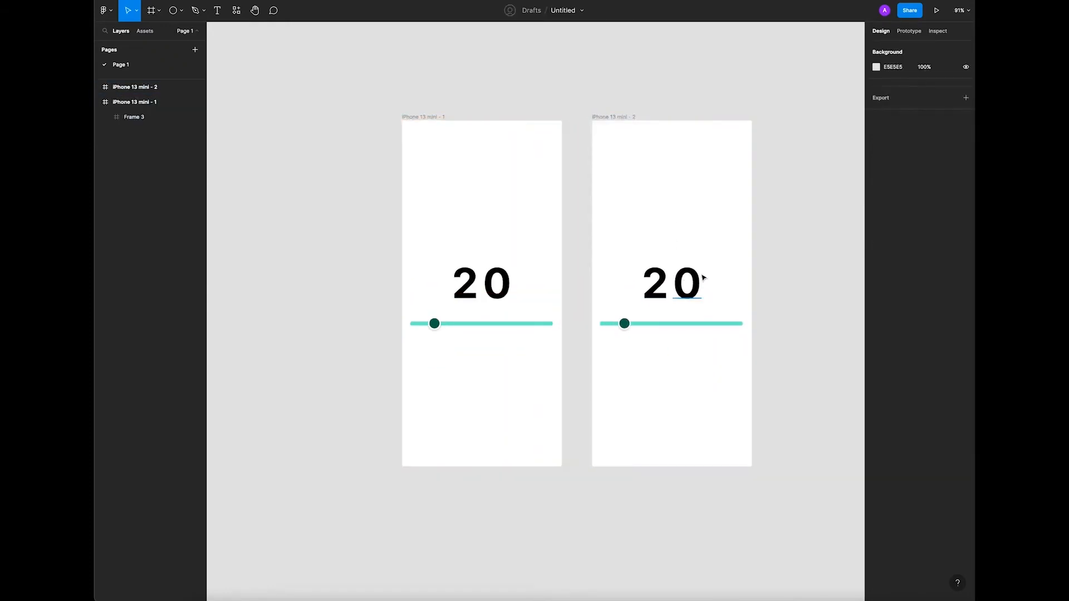
Shift all ten column digits in the second phone frame down until the "9" shows beside the "2".
{"action": "left_click", "coordinate": [695, 283], "text": "ctrl"}
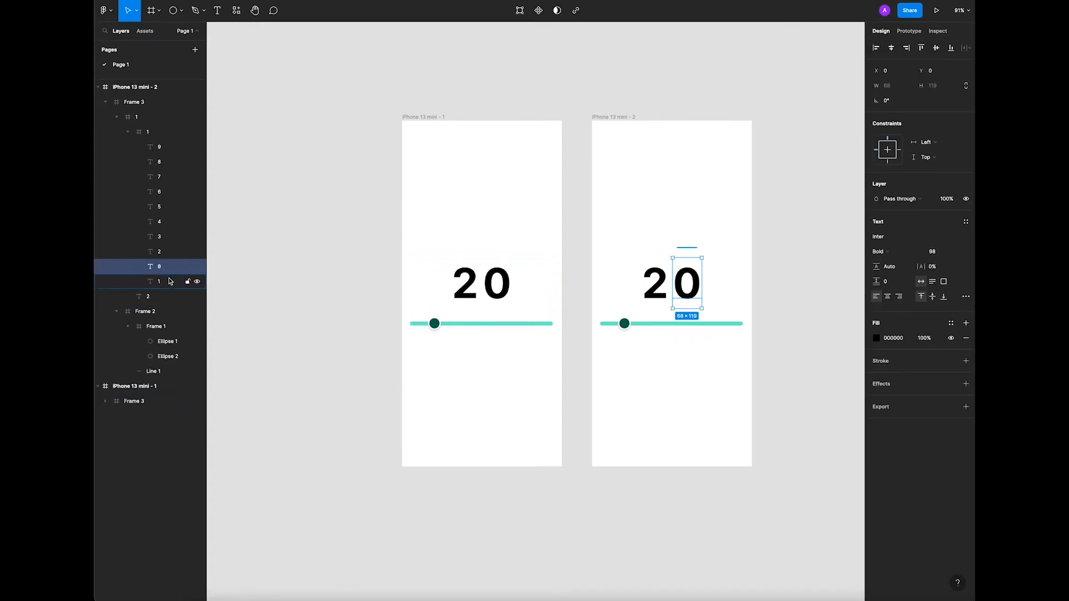
{"action": "left_click", "coordinate": [175, 148], "text": "shift"}
{"action": "key", "text": "shift+Down"}
{"action": "key", "text": "shift+Down"}
{"action": "key", "text": "shift+Down"}
{"action": "key", "text": "shift+Down"}
{"action": "key", "text": "shift+Down"}
{"action": "key", "text": "shift+Down"}
{"action": "key", "text": "shift+Down"}
{"action": "key", "text": "shift+Down"}
{"action": "key", "text": "shift+Down"}
{"action": "key", "text": "shift+Down"}
{"action": "key", "text": "shift+Down"}
{"action": "key", "text": "shift+Down"}
{"action": "key", "text": "shift+Down"}
{"action": "key", "text": "shift+Down"}
{"action": "key", "text": "shift+Down"}
{"action": "key", "text": "shift+Down"}
{"action": "key", "text": "shift+Down"}
{"action": "key", "text": "shift+Down"}
{"action": "key", "text": "shift+Down"}
{"action": "key", "text": "shift+Down"}
{"action": "key", "text": "shift+Down"}
{"action": "key", "text": "shift+Down"}
{"action": "key", "text": "shift+Down"}
{"action": "key", "text": "shift+Down"}
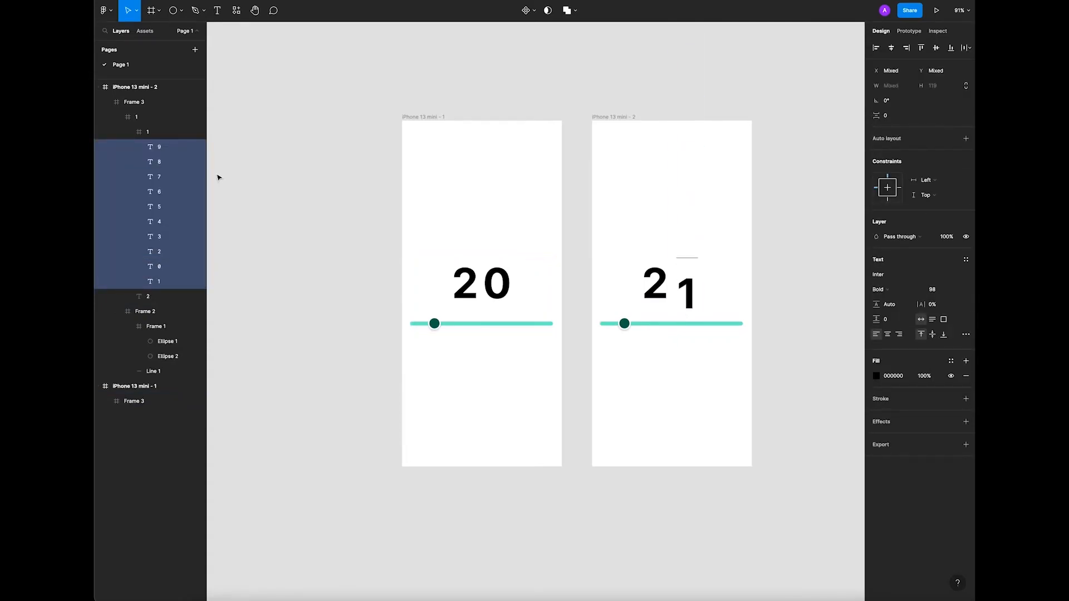
{"action": "key", "text": "shift+Down"}
{"action": "key", "text": "shift+Down"}
{"action": "key", "text": "shift+Down"}
{"action": "key", "text": "shift+Down"}
{"action": "key", "text": "shift+Down"}
{"action": "key", "text": "shift+Down"}
{"action": "key", "text": "shift+Down"}
{"action": "key", "text": "shift+Down"}
{"action": "key", "text": "shift+Down"}
{"action": "key", "text": "shift+Down"}
{"action": "key", "text": "shift+Down"}
{"action": "key", "text": "shift+Down"}
{"action": "key", "text": "shift+Down"}
{"action": "key", "text": "shift+Down"}
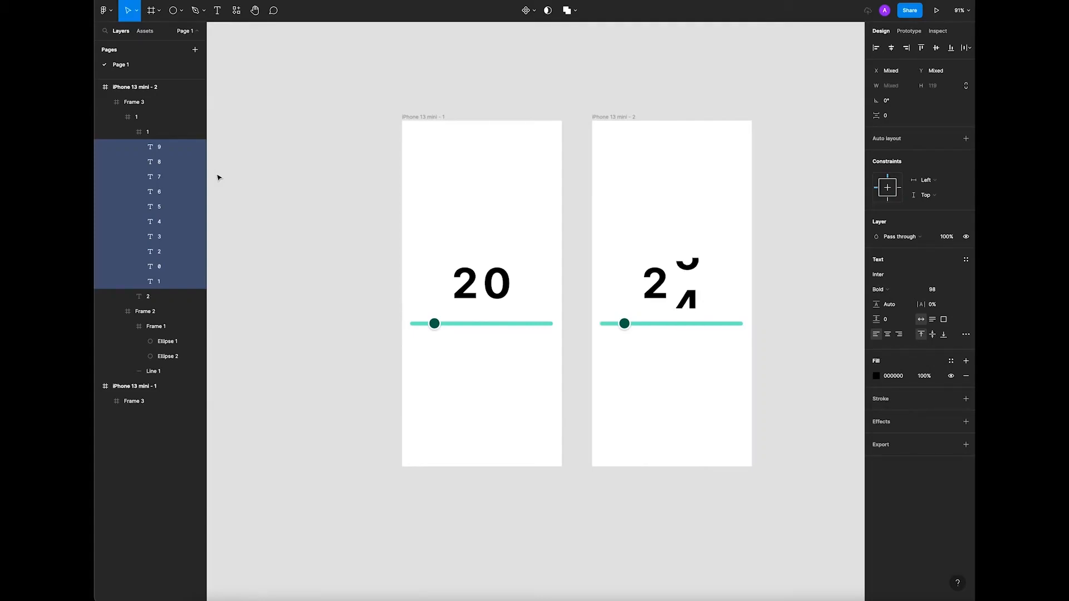
{"action": "key", "text": "shift+Down"}
{"action": "key", "text": "shift+Down"}
{"action": "key", "text": "shift+Down"}
{"action": "key", "text": "shift+Down"}
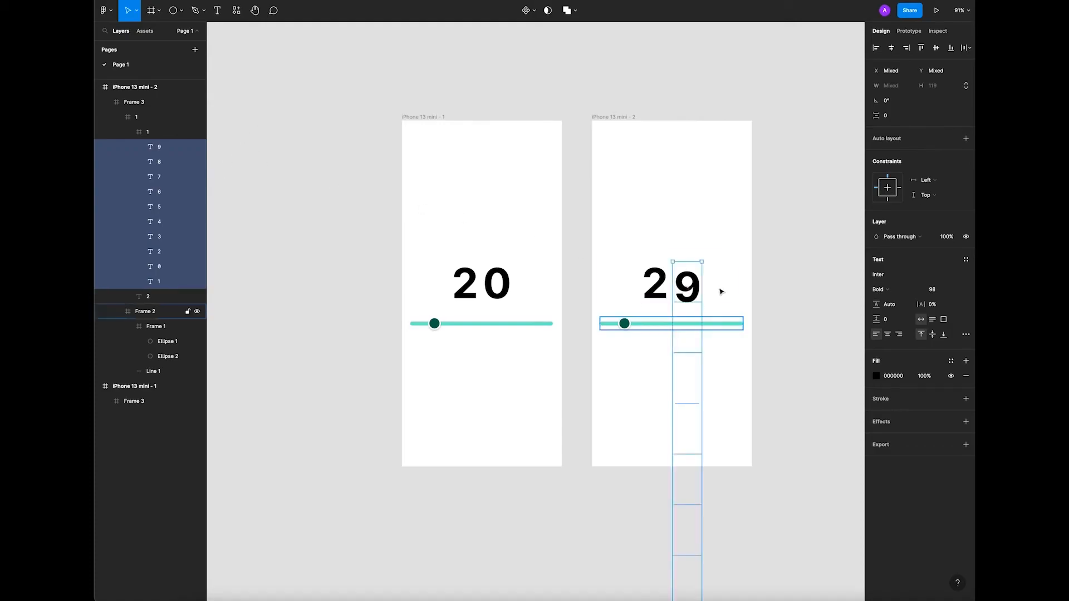
Nudge the "9" in the second phone frame up to Y 0, level with the "2".
{"action": "scroll", "coordinate": [693, 274], "scroll_direction": "up", "scroll_amount": 5}
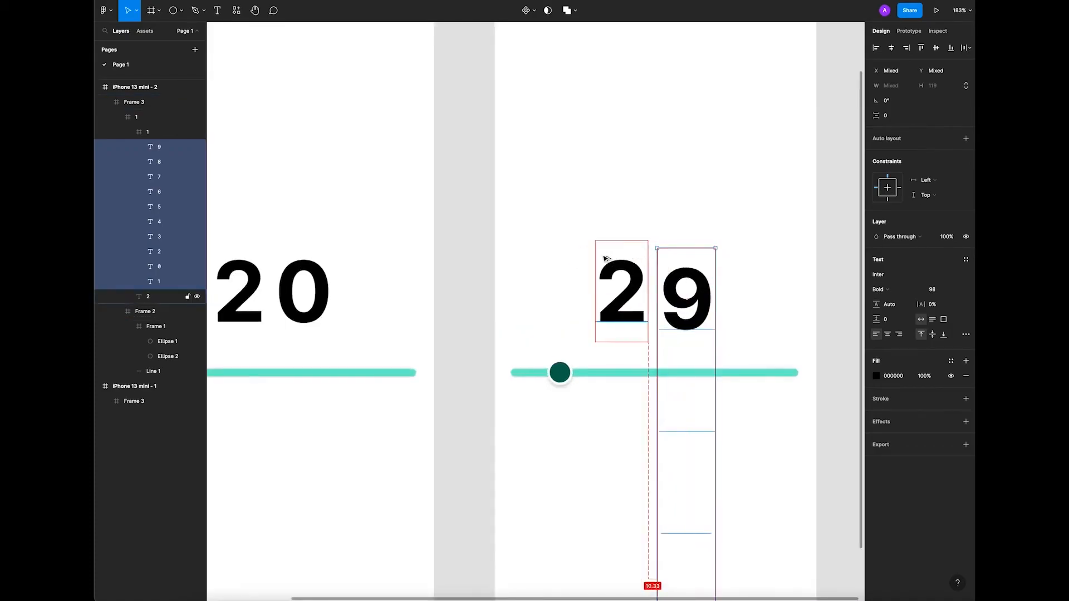
{"action": "left_click", "coordinate": [684, 274]}
{"action": "left_click_drag", "start_coordinate": [685, 274], "coordinate": [684, 271]}
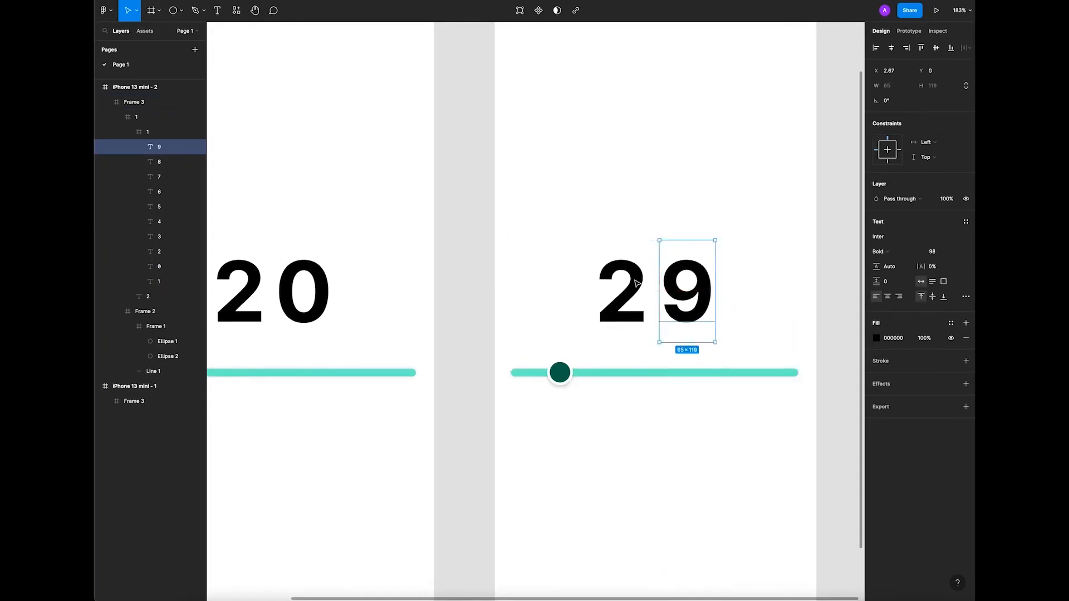
{"action": "scroll", "coordinate": [627, 300], "scroll_direction": "down", "scroll_amount": 5}
{"action": "left_click", "coordinate": [568, 384]}
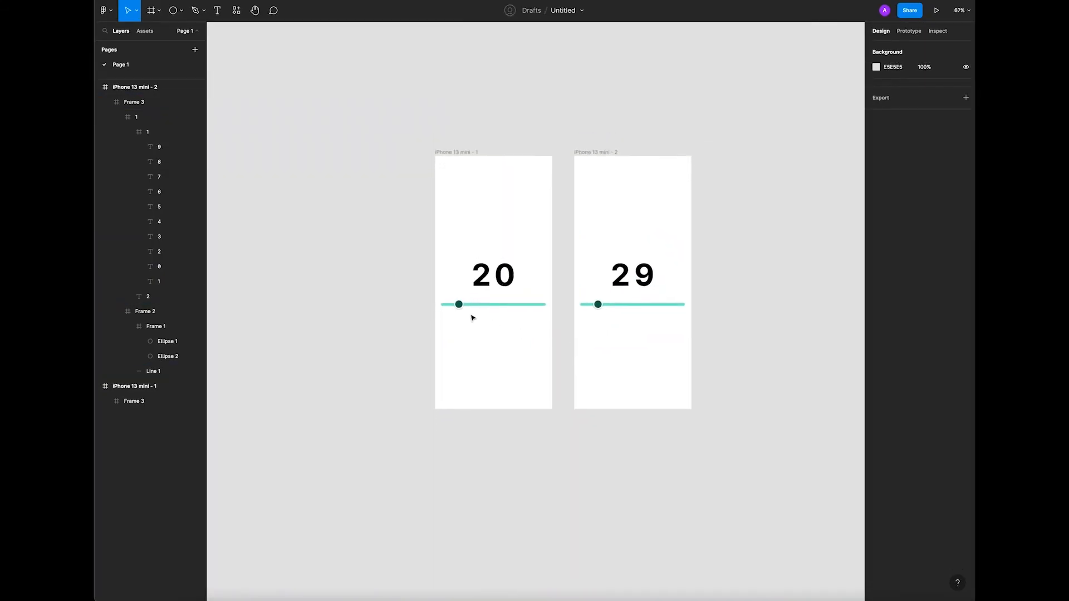
Move the knob in the first phone frame toward the track's start, to about X 16.
{"action": "scroll", "coordinate": [602, 308], "scroll_direction": "up", "scroll_amount": 3}
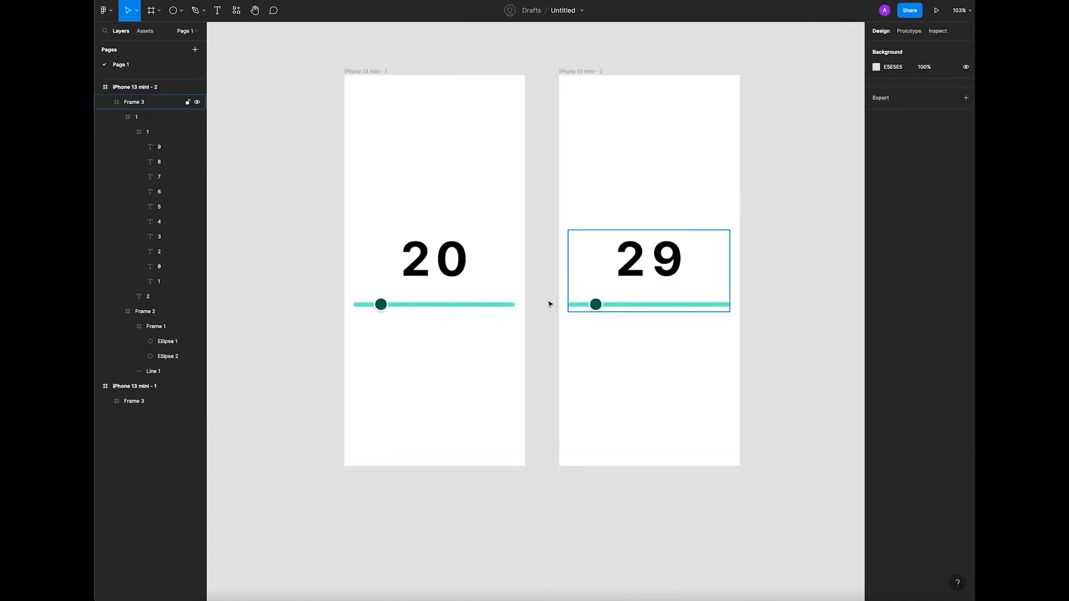
{"action": "double_click", "coordinate": [379, 304]}
{"action": "left_click", "coordinate": [379, 305]}
{"action": "left_click_drag", "start_coordinate": [378, 306], "coordinate": [370, 306]}
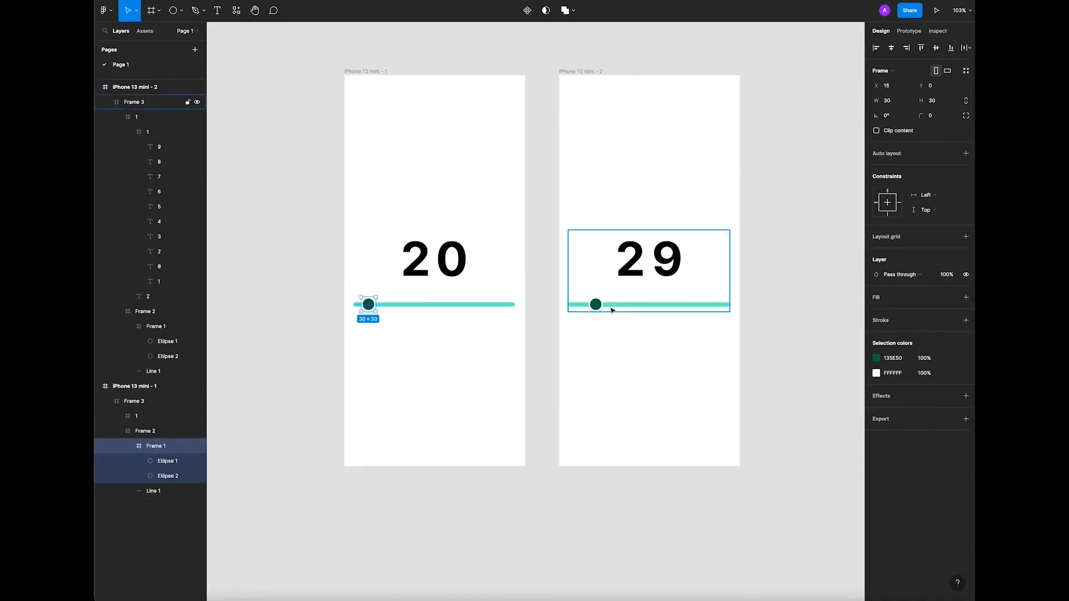
Move the knob in the second phone frame along the track to near its far end.
{"action": "left_click", "coordinate": [595, 305]}
{"action": "double_click", "coordinate": [595, 306]}
{"action": "left_click", "coordinate": [596, 307]}
{"action": "left_click_drag", "start_coordinate": [596, 306], "coordinate": [713, 308]}
{"action": "left_click", "coordinate": [696, 348]}
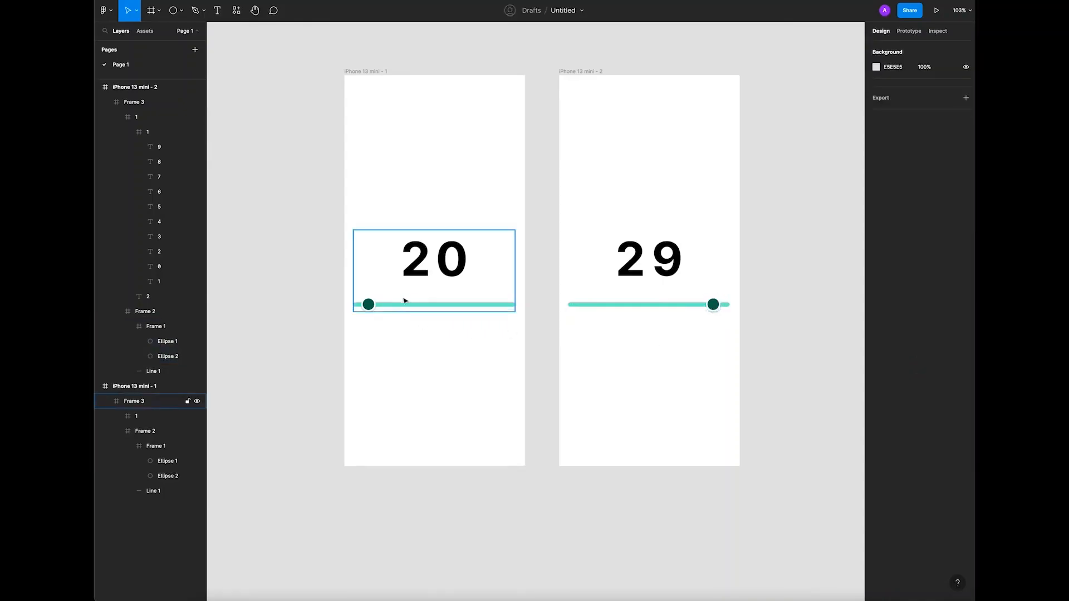
Add a prototype connection from the first frame's knob to the second phone frame, triggered On drag with Smart animate.
{"action": "double_click", "coordinate": [369, 305]}
{"action": "double_click", "coordinate": [370, 305]}
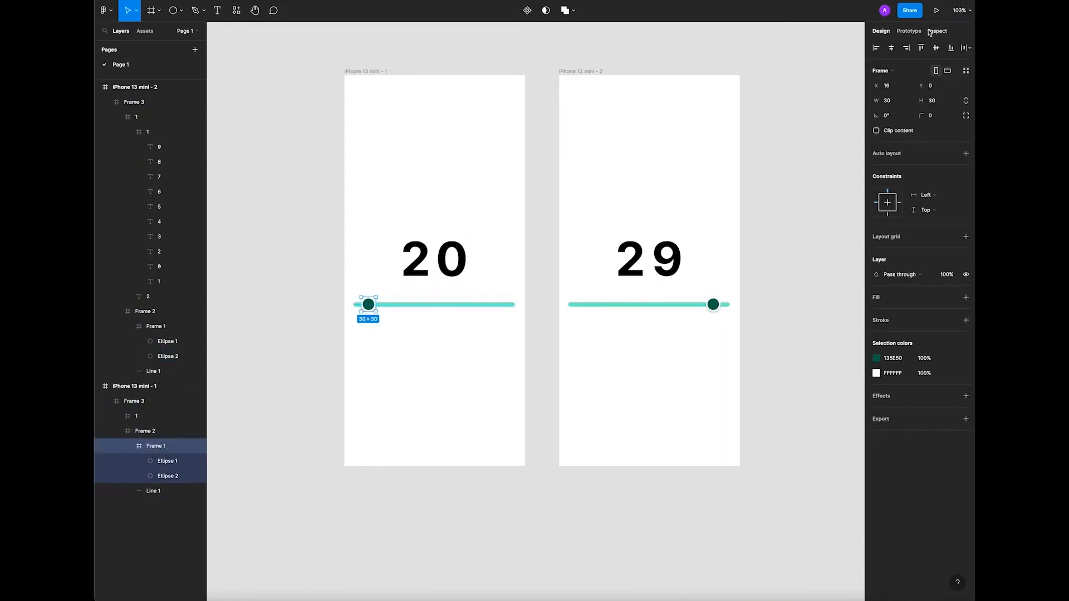
{"action": "left_click", "coordinate": [909, 30]}
{"action": "left_click_drag", "start_coordinate": [377, 306], "coordinate": [594, 281]}
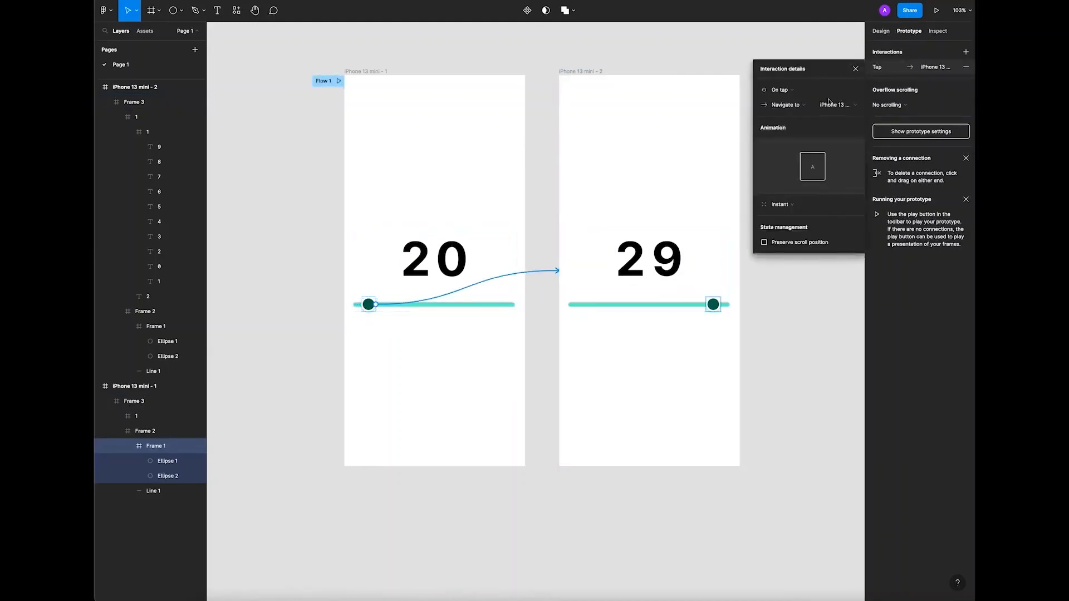
{"action": "left_click", "coordinate": [788, 97]}
{"action": "left_click", "coordinate": [785, 101]}
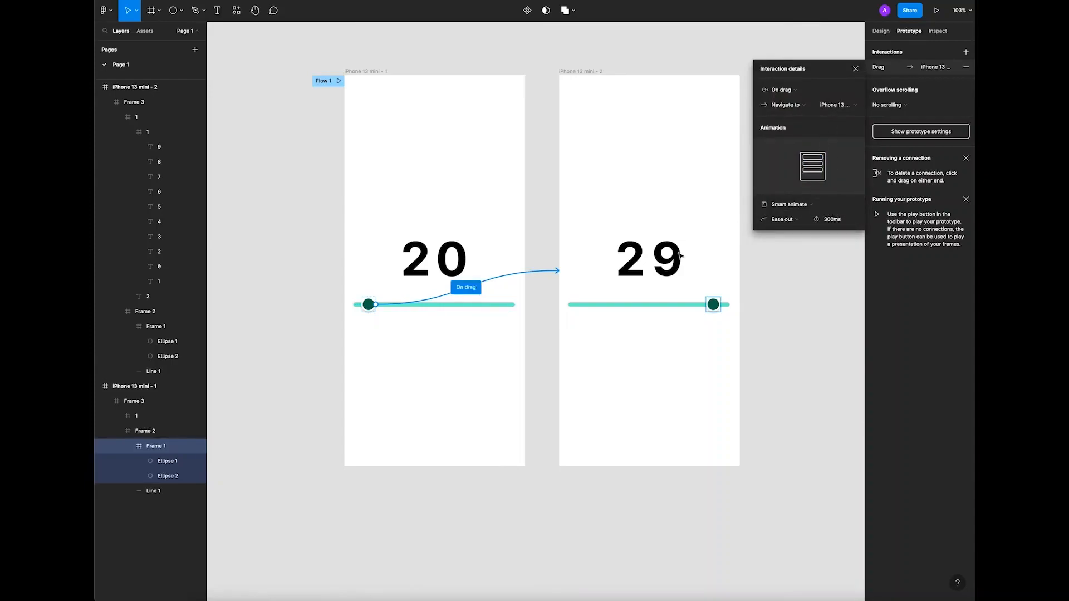
Add a return connection from the second frame's knob to the first phone frame, triggered On drag with Smart animate.
{"action": "double_click", "coordinate": [715, 306]}
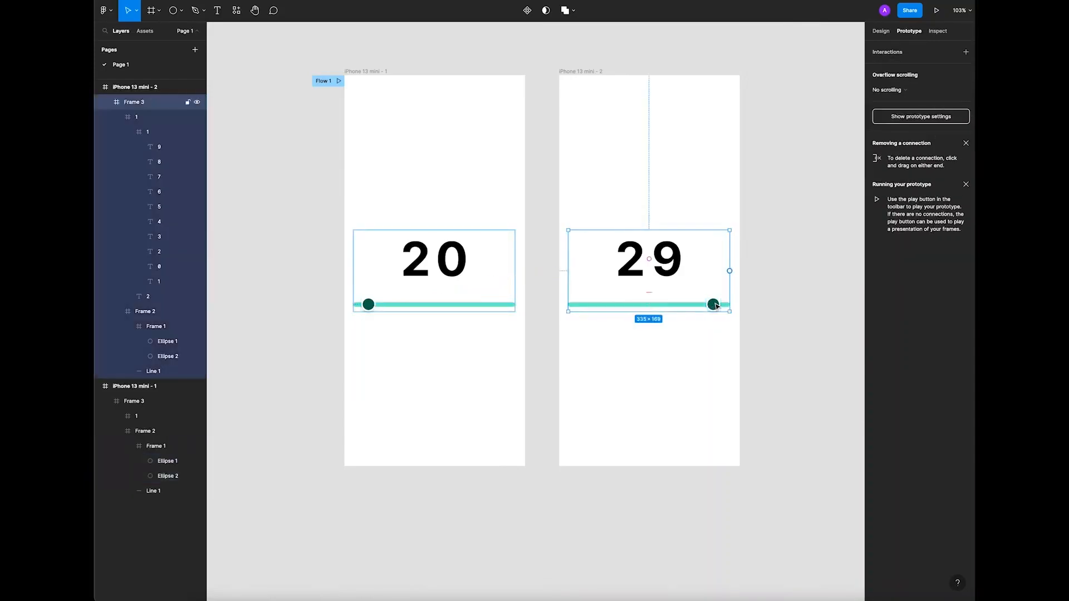
{"action": "double_click", "coordinate": [714, 305]}
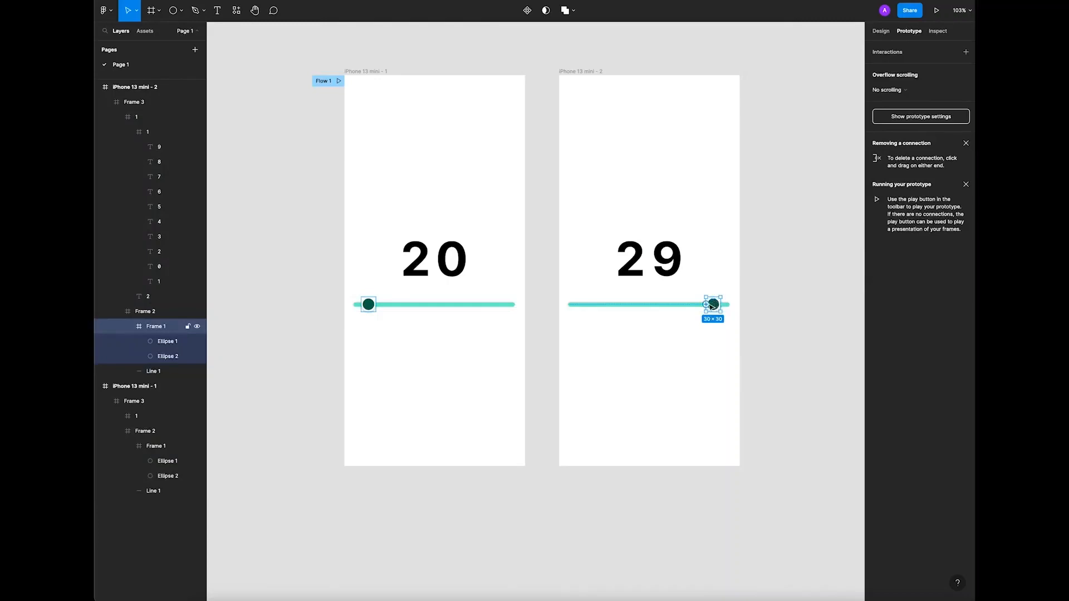
{"action": "left_click_drag", "start_coordinate": [709, 305], "coordinate": [512, 260]}
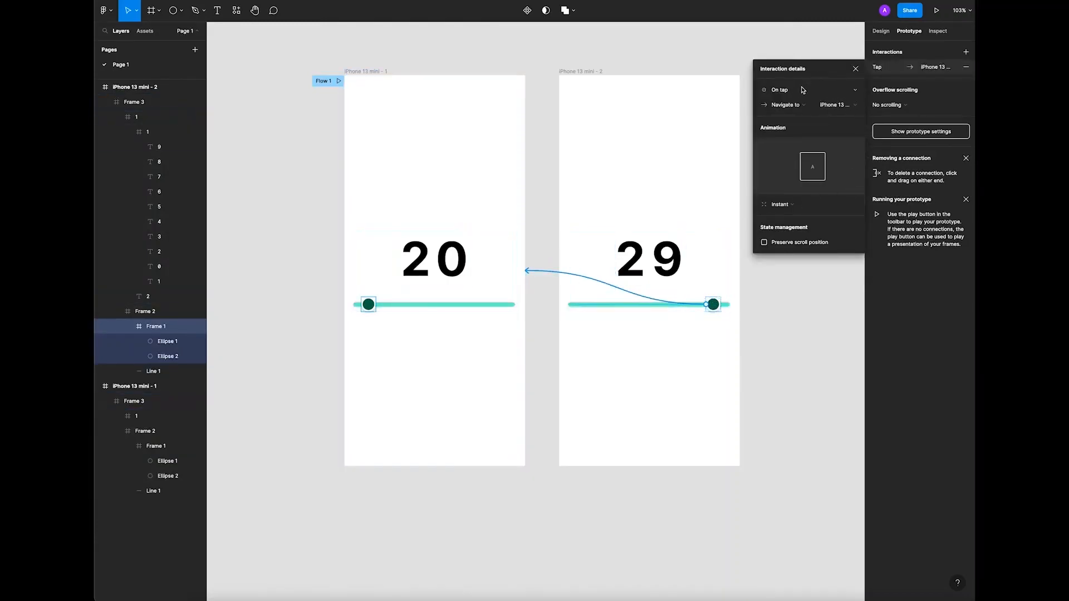
{"action": "left_click", "coordinate": [782, 90]}
{"action": "left_click", "coordinate": [785, 101]}
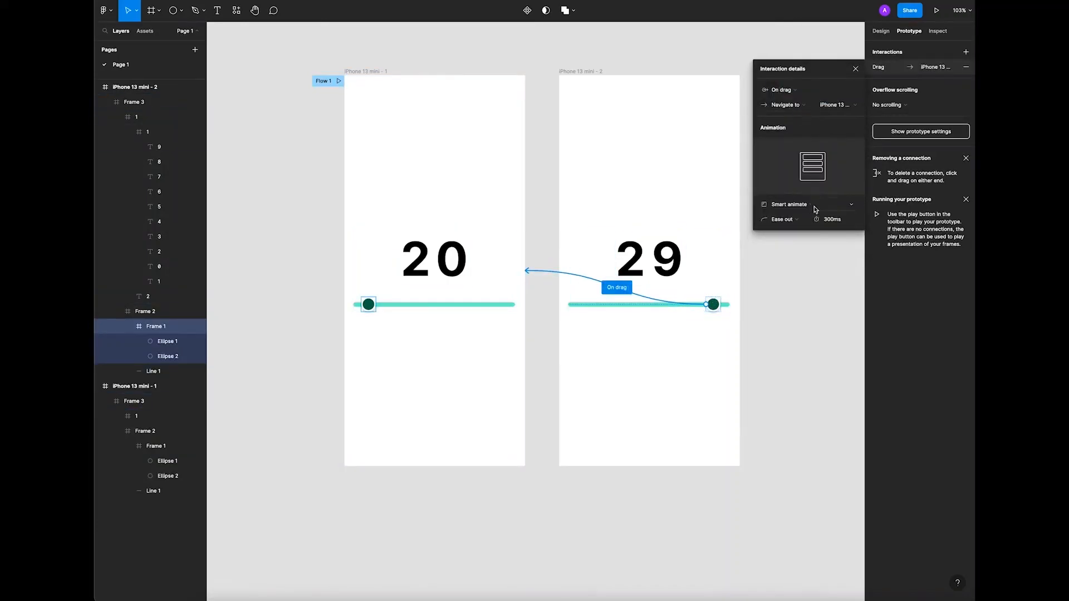
{"action": "left_click", "coordinate": [806, 279]}
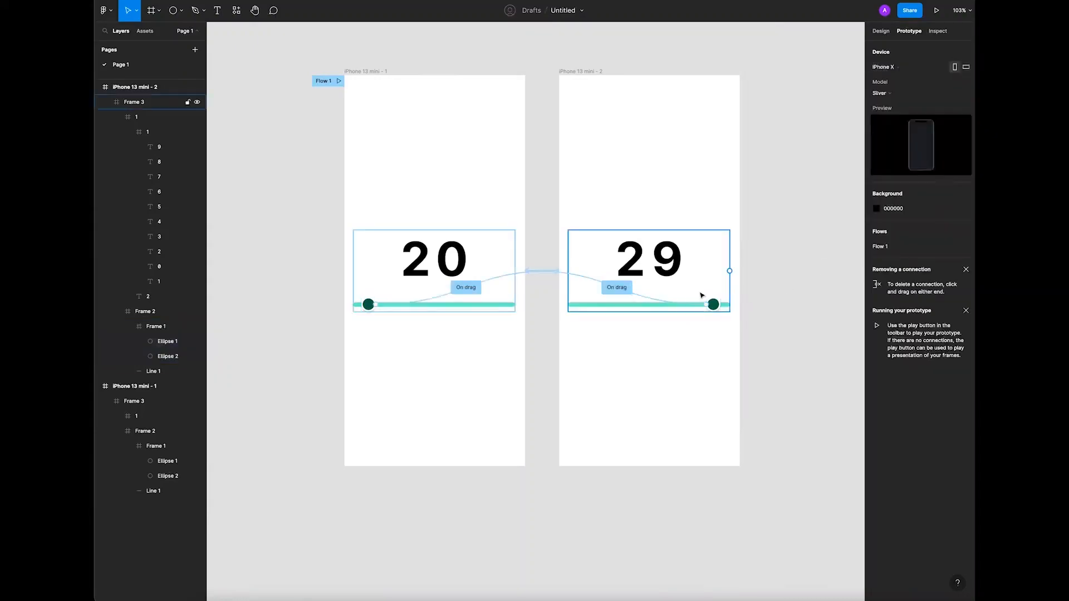
Launch the Flow 1 prototype preview from the first phone frame.
{"action": "left_click", "coordinate": [337, 81]}
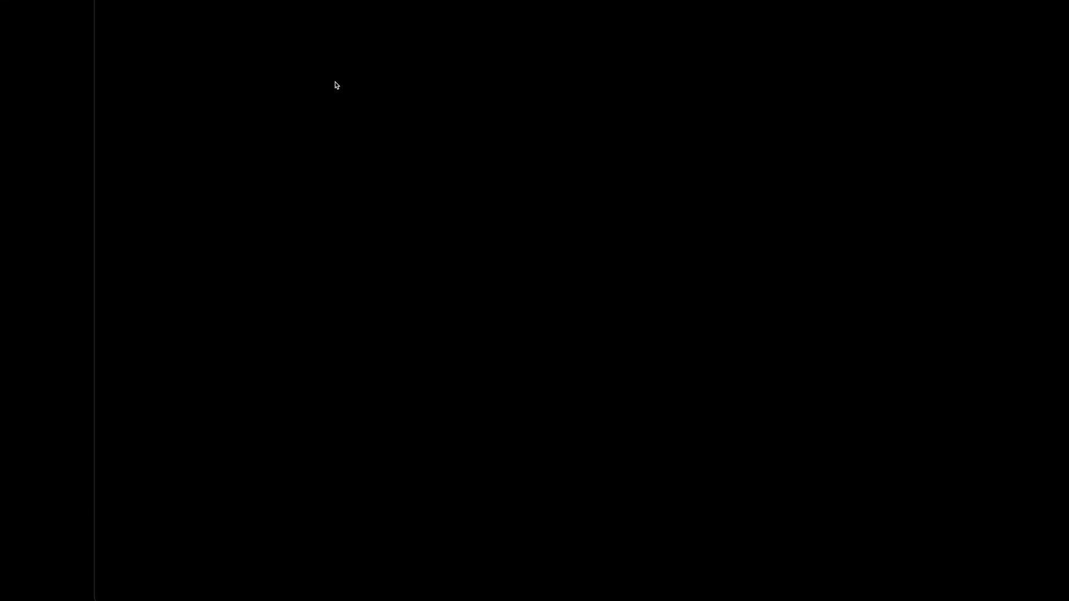